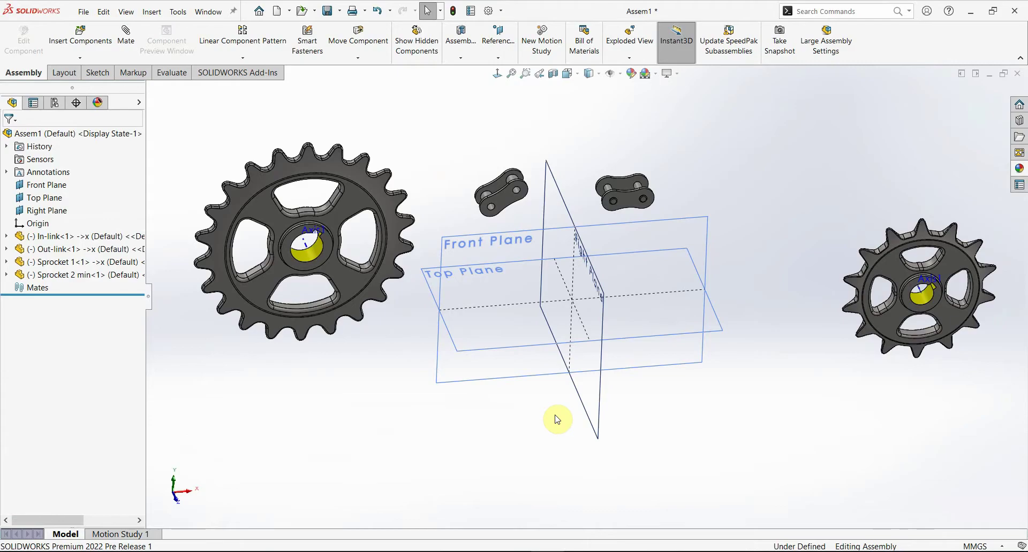
Drag the outer chain link so it sits end to end with the inner link
mouse_move(554, 414)
middle_mouse_down()
mouse_move(577, 386)
mouse_move(426, 236)
middle_mouse_up()
left_click(404, 249)
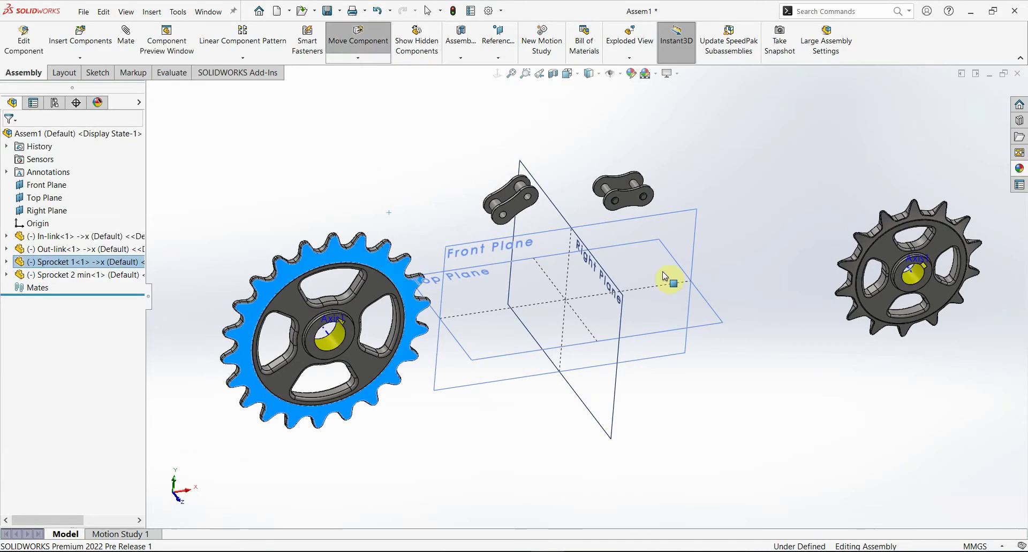
left_click_drag(631, 196, 565, 185)
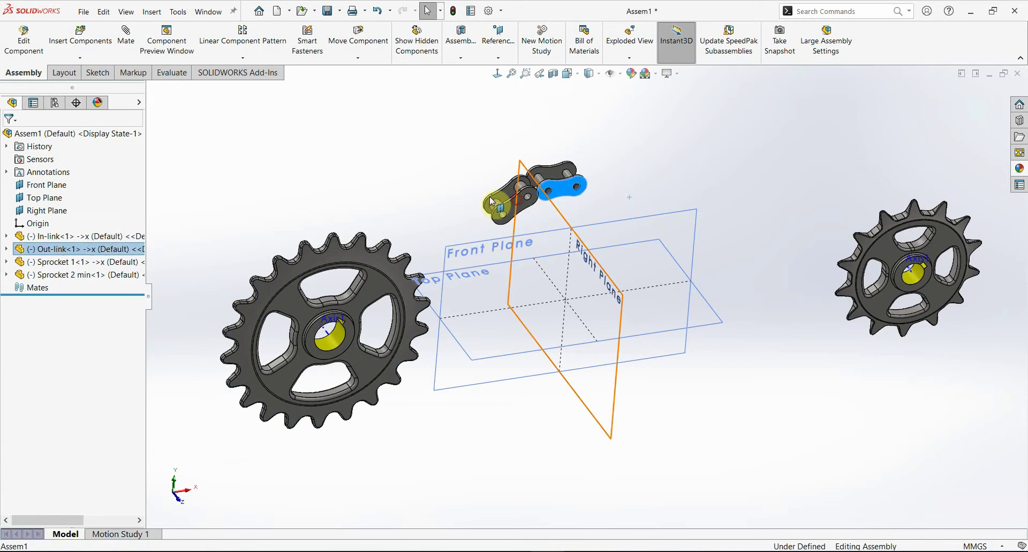
left_click(551, 211)
left_click(652, 189)
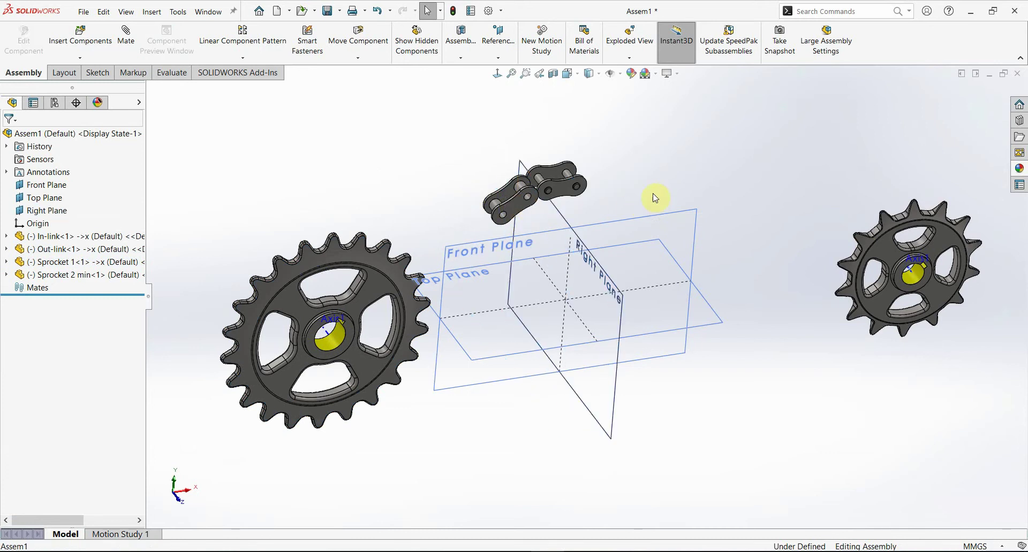
Select the assembly's Front and Right Planes, then clear the selection and reorient the view
left_click(56, 187)
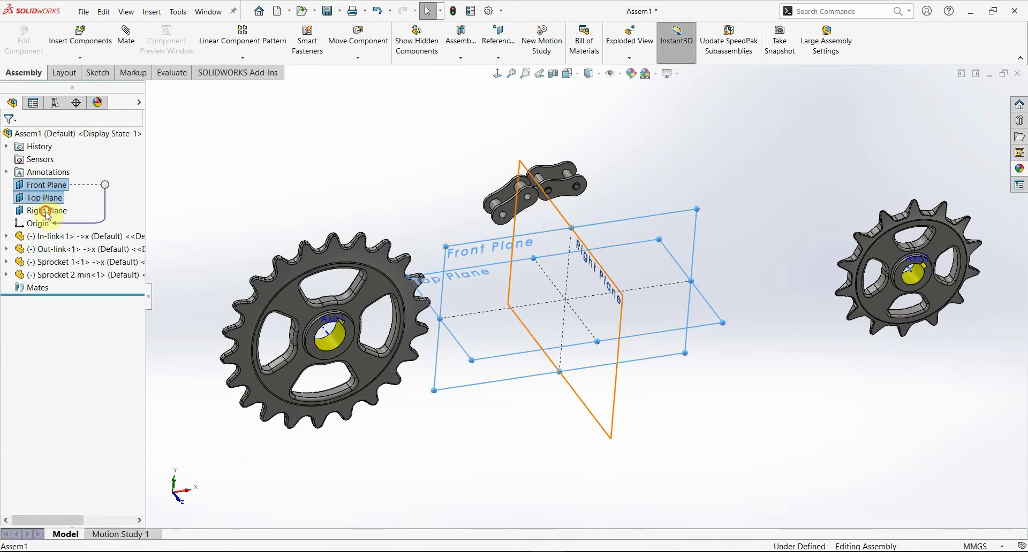
left_click(46, 212, "ctrl")
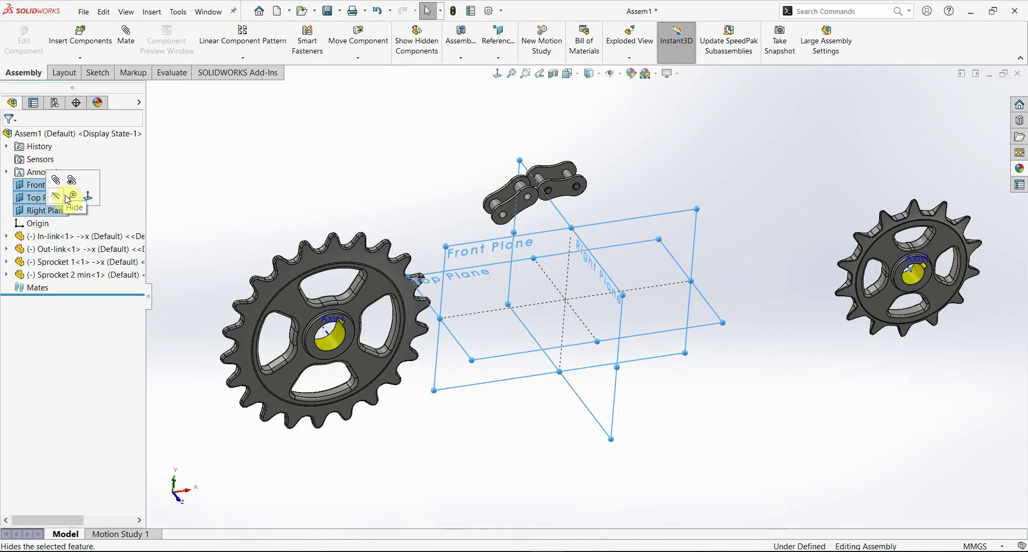
left_click(624, 155)
middle_click_drag(624, 155, 601, 179)
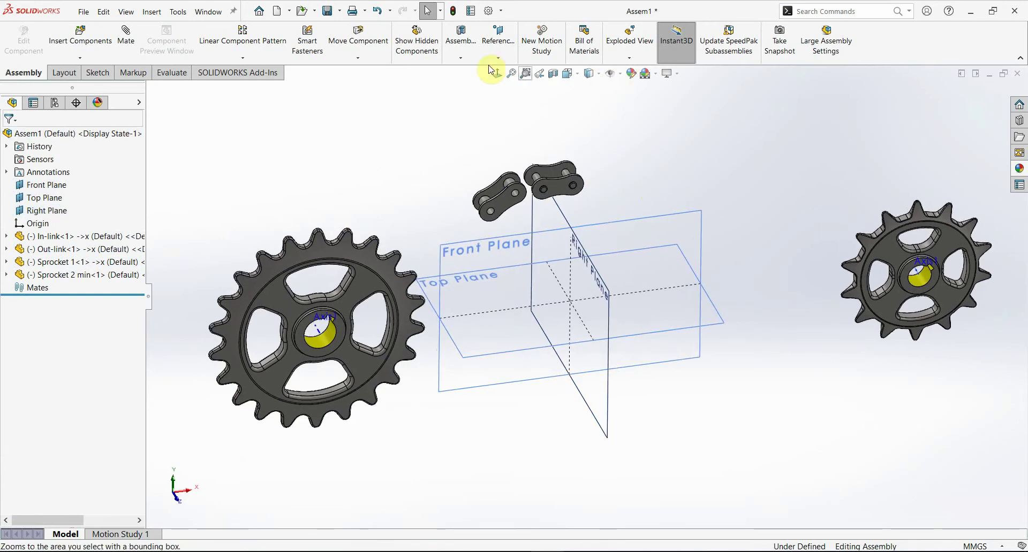
left_click(498, 48)
Create Axis1 at the intersection of the Top Plane and Right Plane
left_click(506, 84)
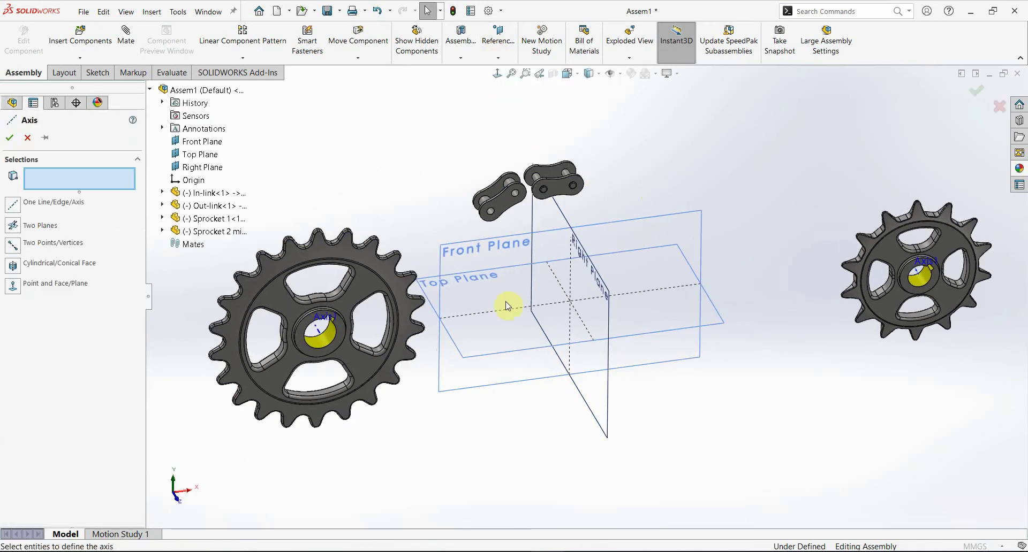
left_click(469, 363)
middle_click_drag(654, 256, 640, 296)
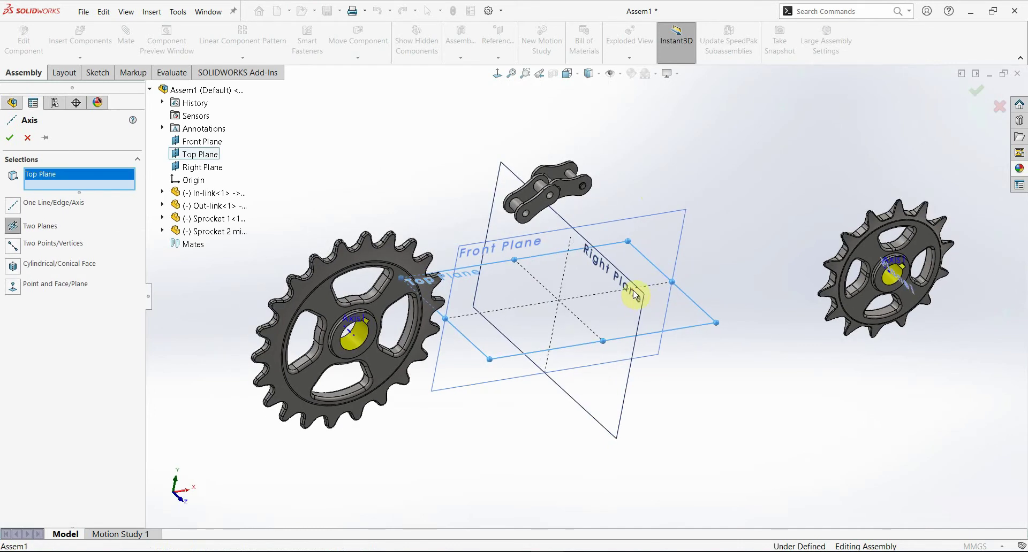
left_click(630, 407)
middle_click_drag(628, 404, 658, 390)
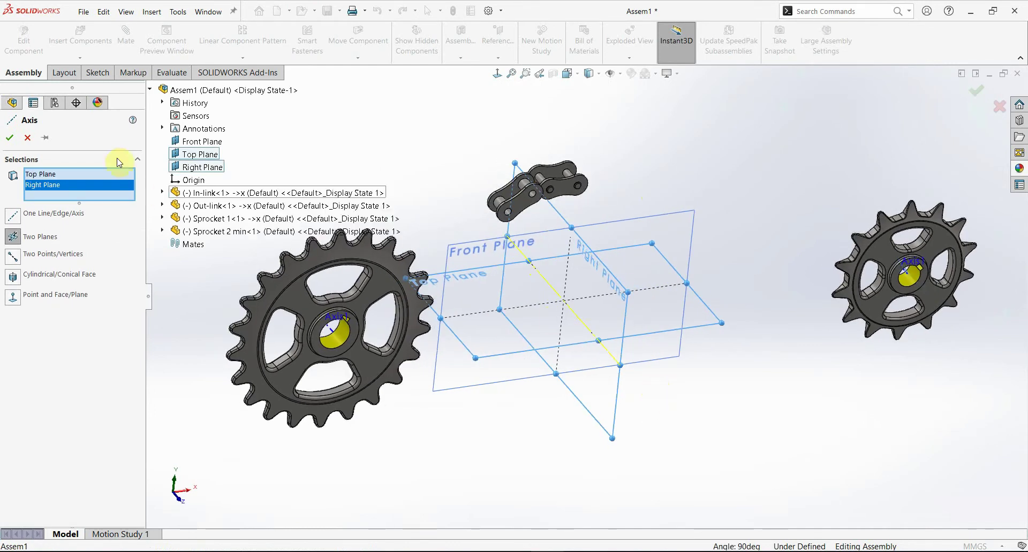
left_click(9, 139)
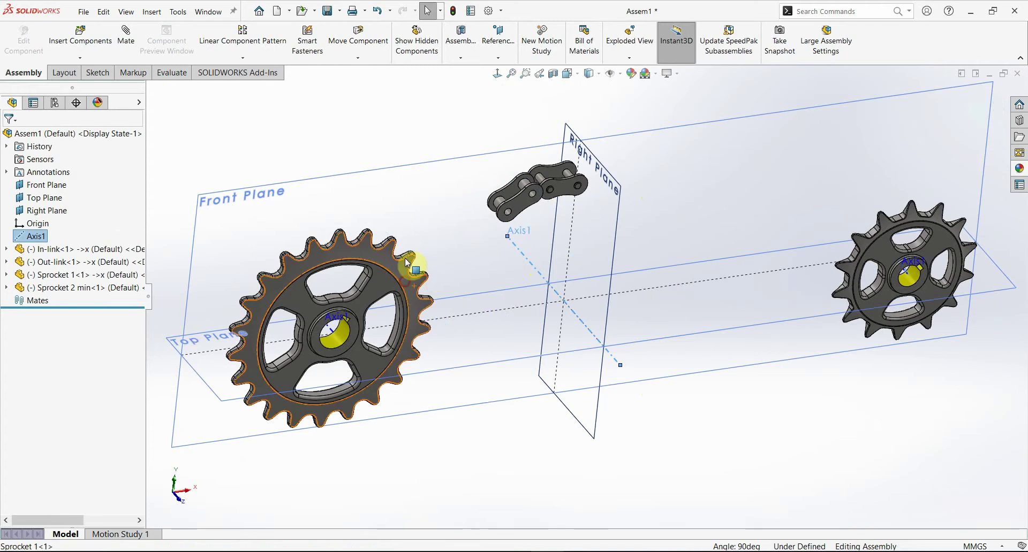
Move the large sprocket up and mate its centre axis coincident with Axis1
left_click_drag(413, 268, 394, 179)
scroll(391, 215, "down", 3)
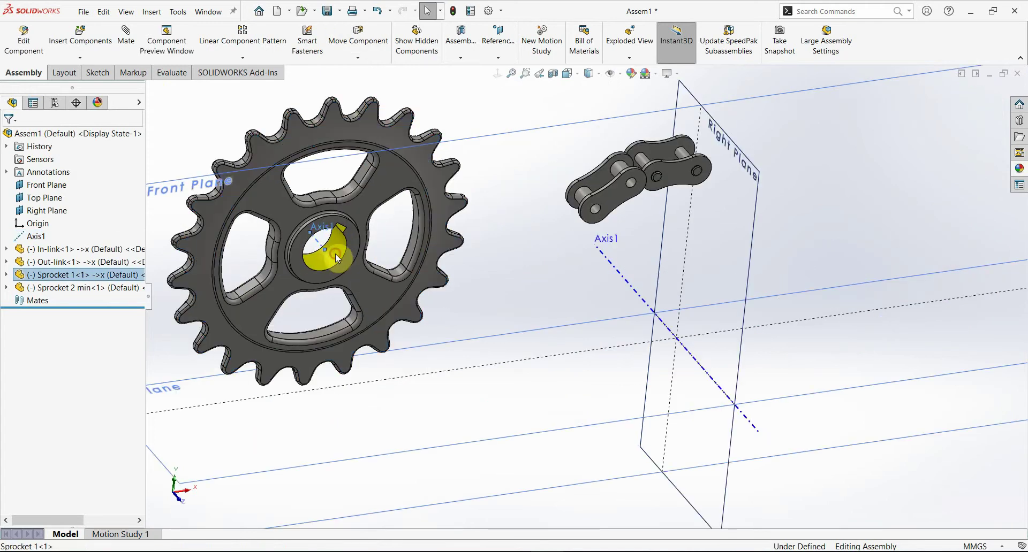
left_click(333, 253)
left_click(631, 284, "ctrl")
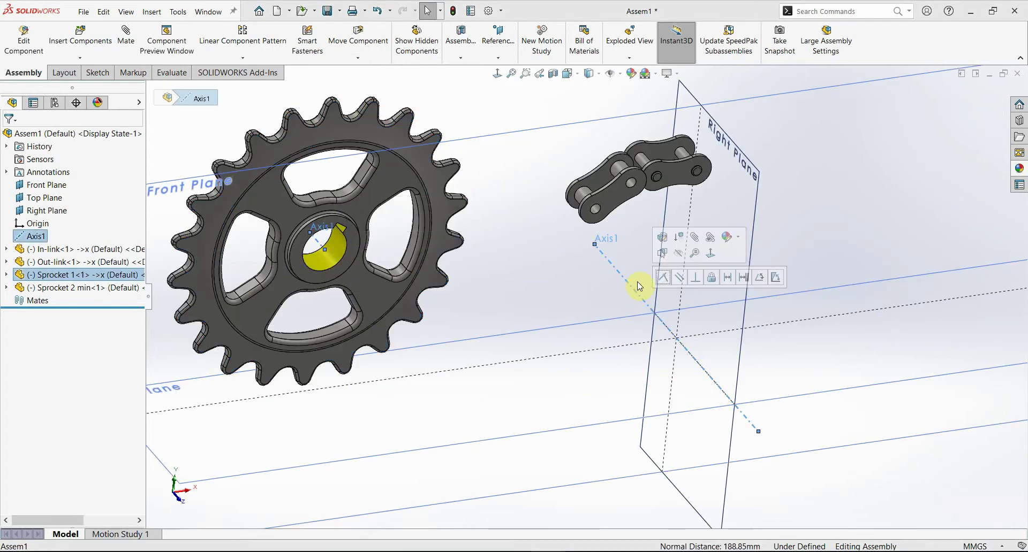
left_click(663, 277)
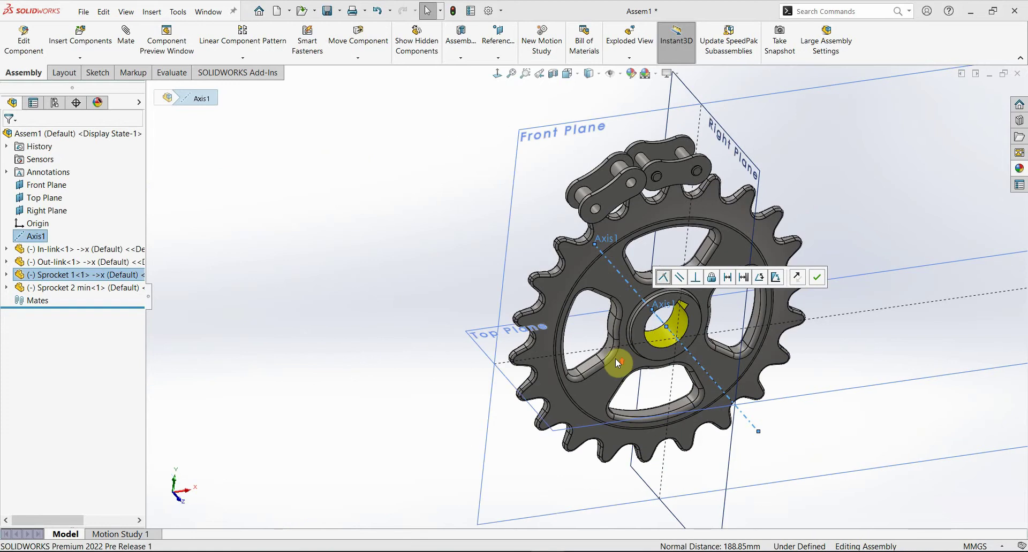
scroll(629, 332, "up", 5)
scroll(659, 260, "down", 3)
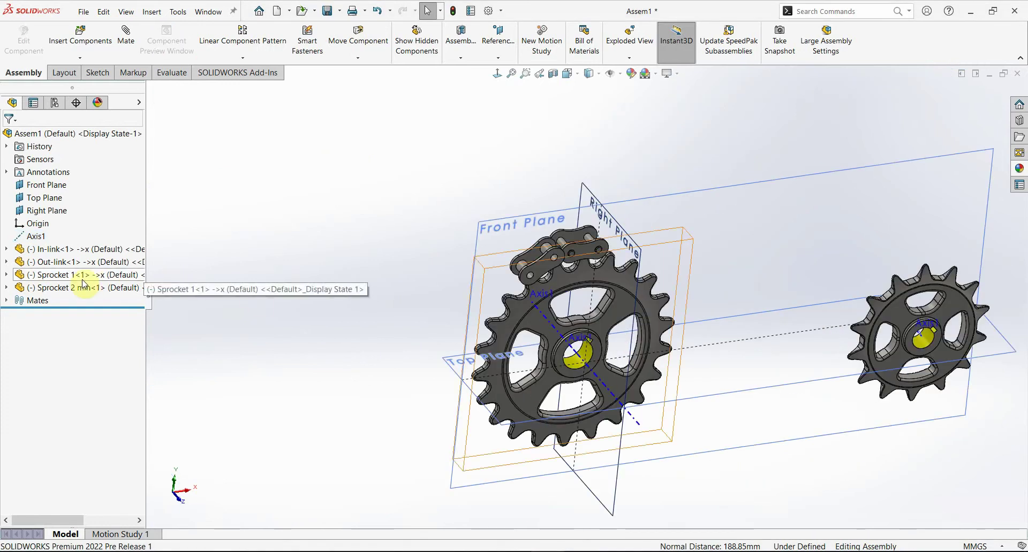
Mate Sprocket 1's Front Plane coincident with the assembly Front Plane
left_click(496, 342)
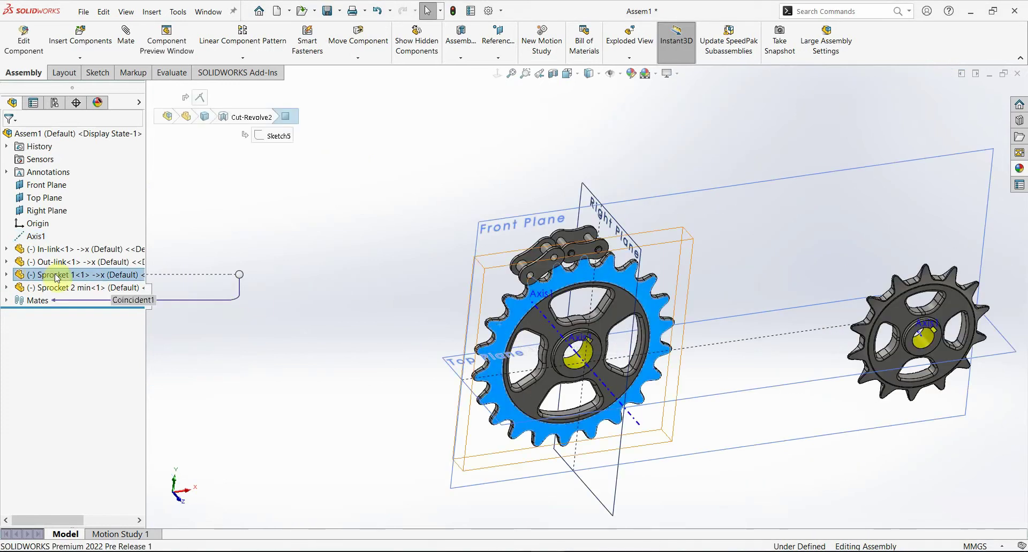
left_click(6, 275)
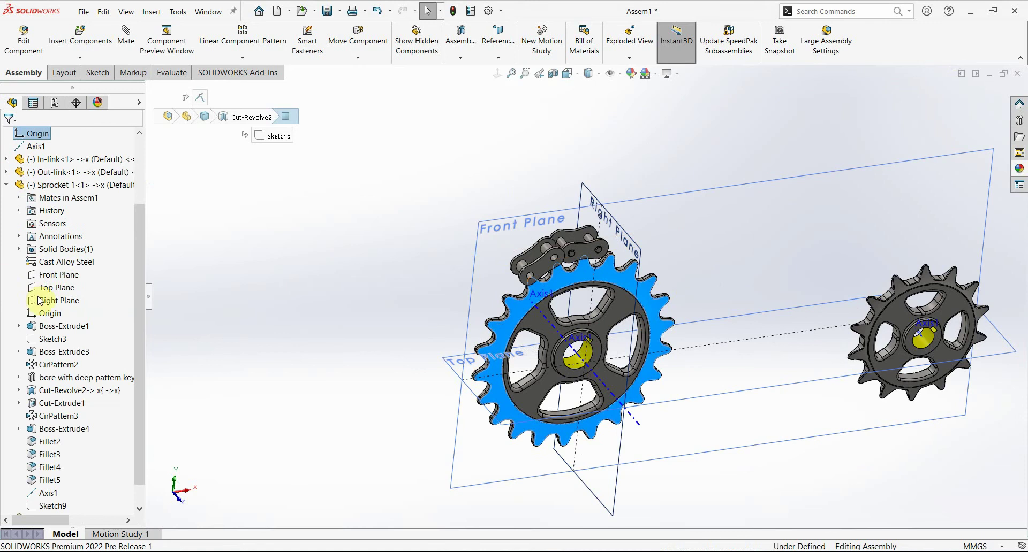
left_click(53, 275)
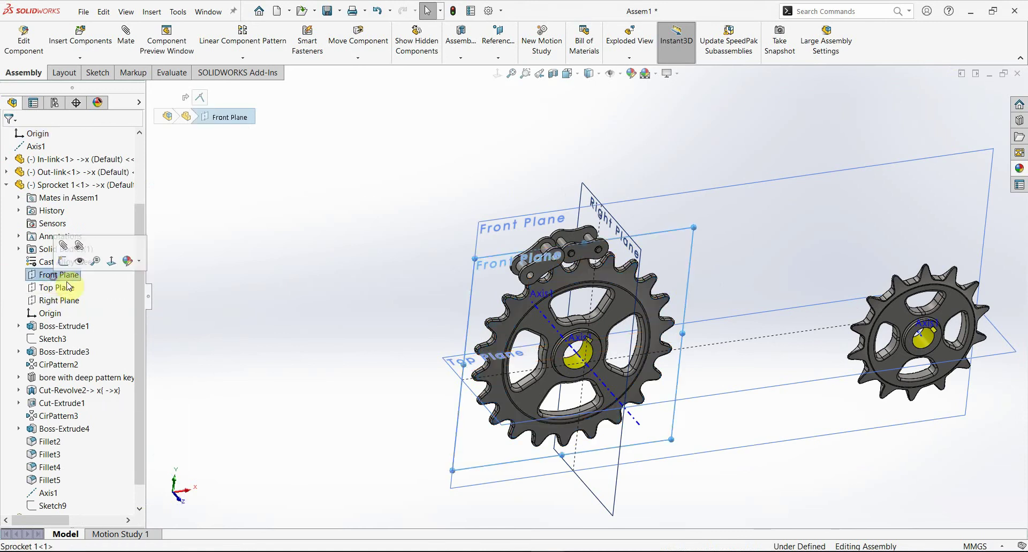
left_click(696, 199)
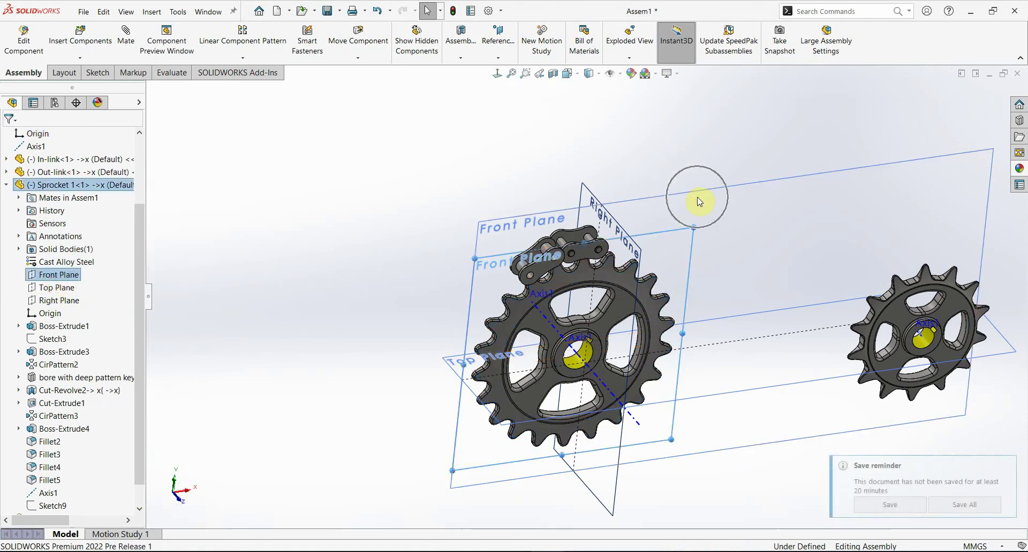
left_click(704, 196)
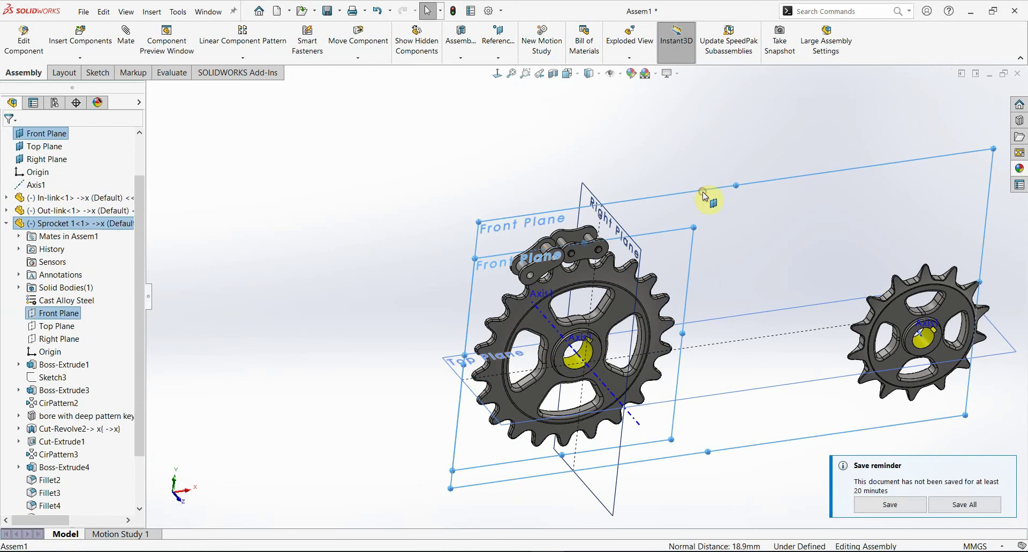
left_click(659, 138)
key("f")
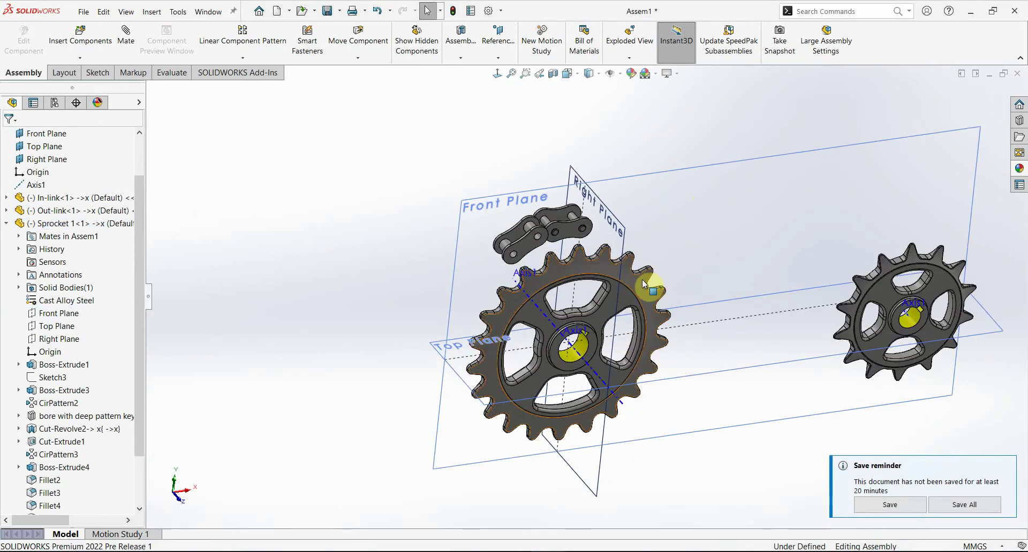
Drag the large sprocket to confirm it only spins about Axis1, then select the small sprocket
left_click(506, 274)
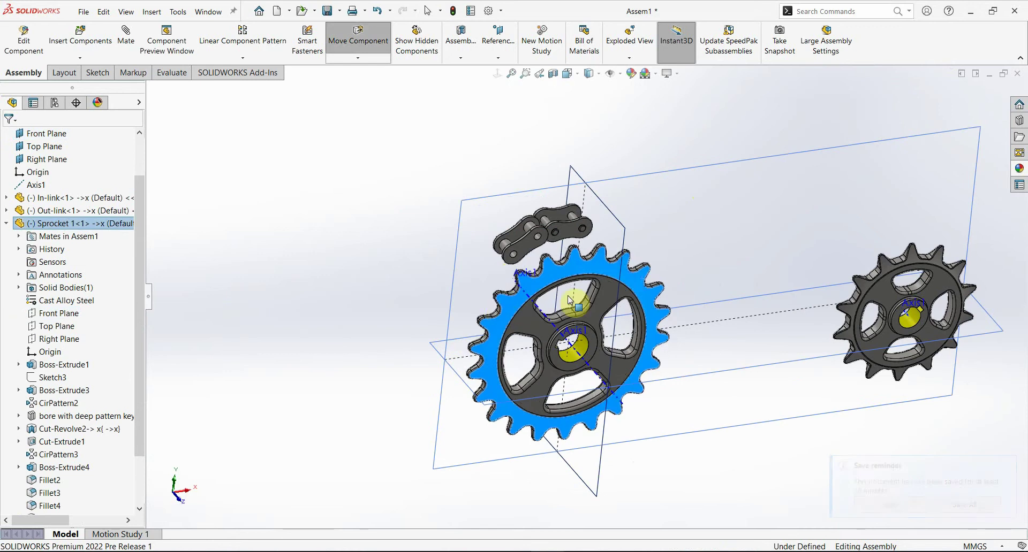
left_click_drag(506, 274, 562, 299)
key("Escape")
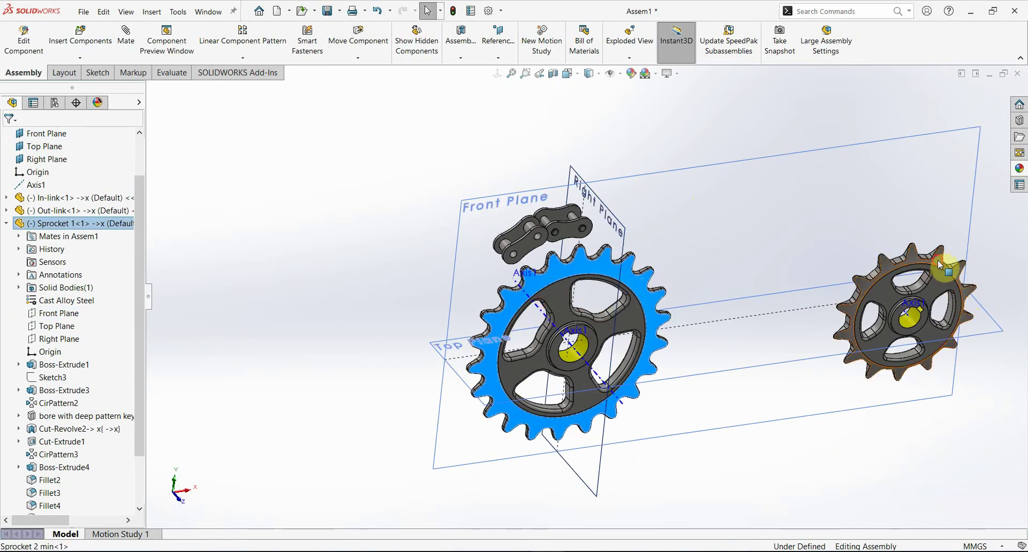
left_click(940, 264)
scroll(72, 447, "down", 1)
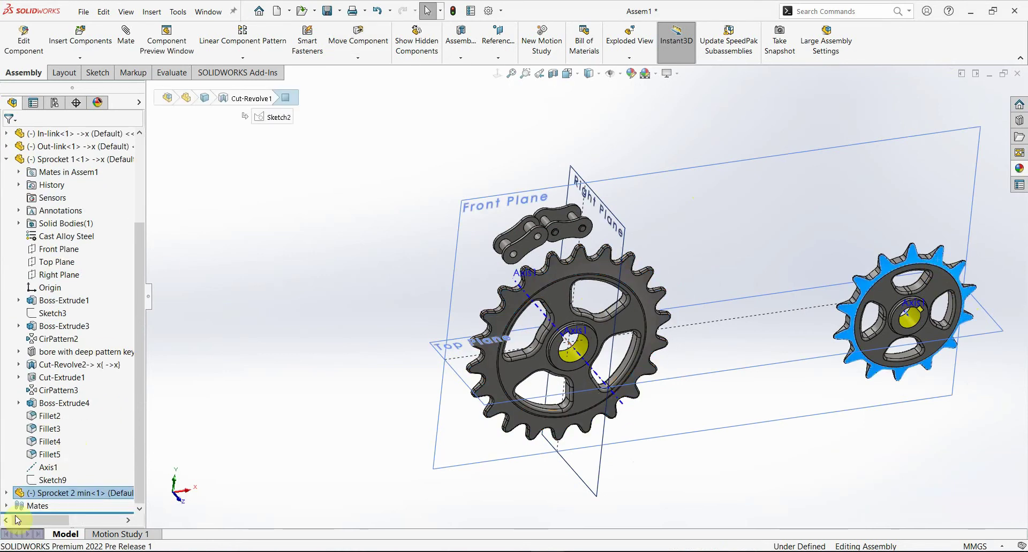
Select Sprocket 2's Front Plane and the assembly Front Plane, bringing both sprockets into view
left_click(5, 494)
left_click(59, 263)
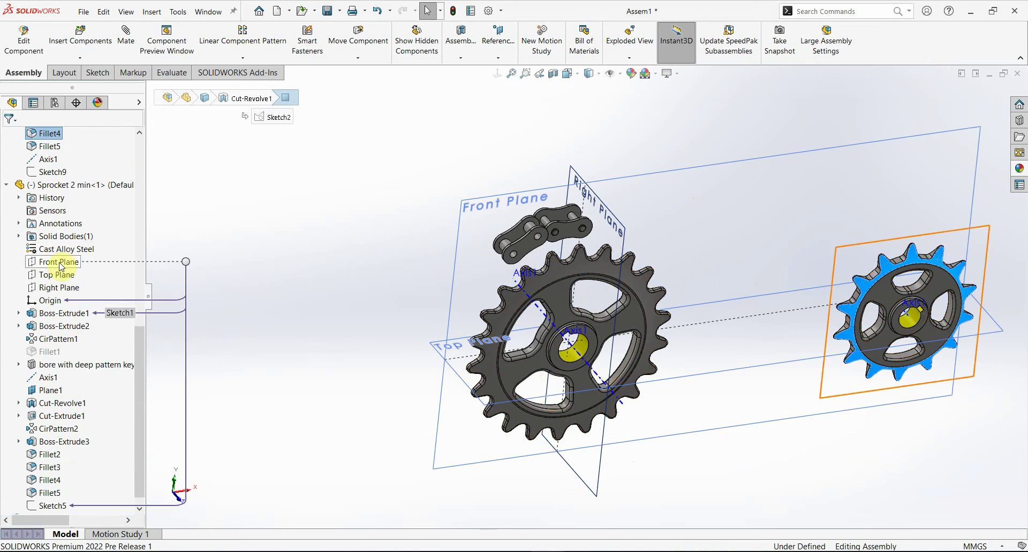
left_click(790, 155)
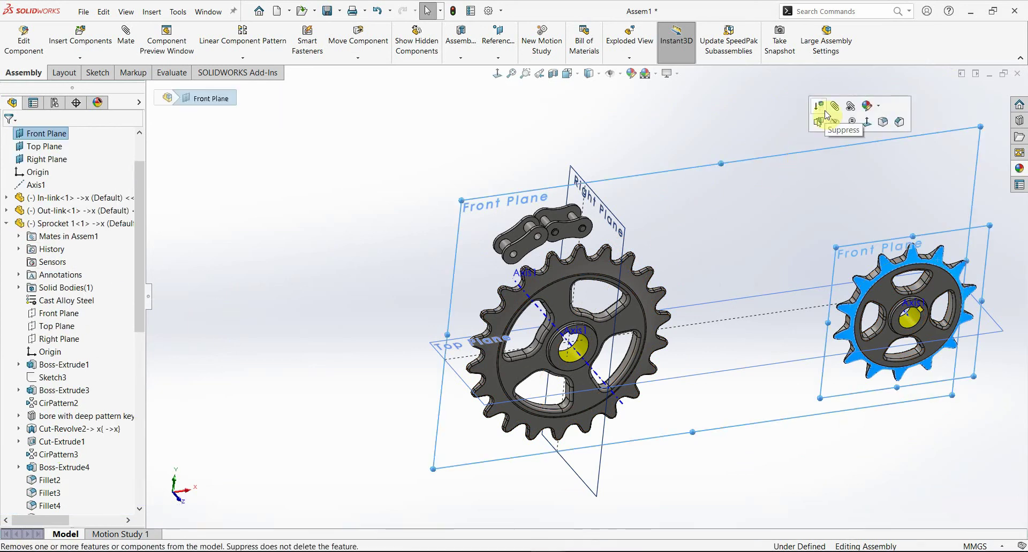
middle_click_drag(706, 128, 682, 233)
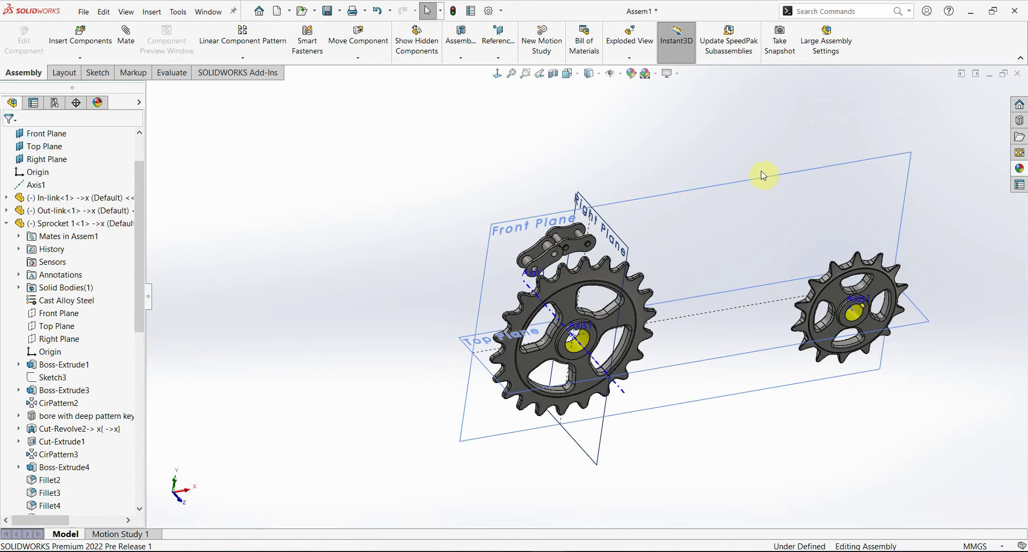
scroll(837, 273, "up", 2)
scroll(837, 273, "down", 2)
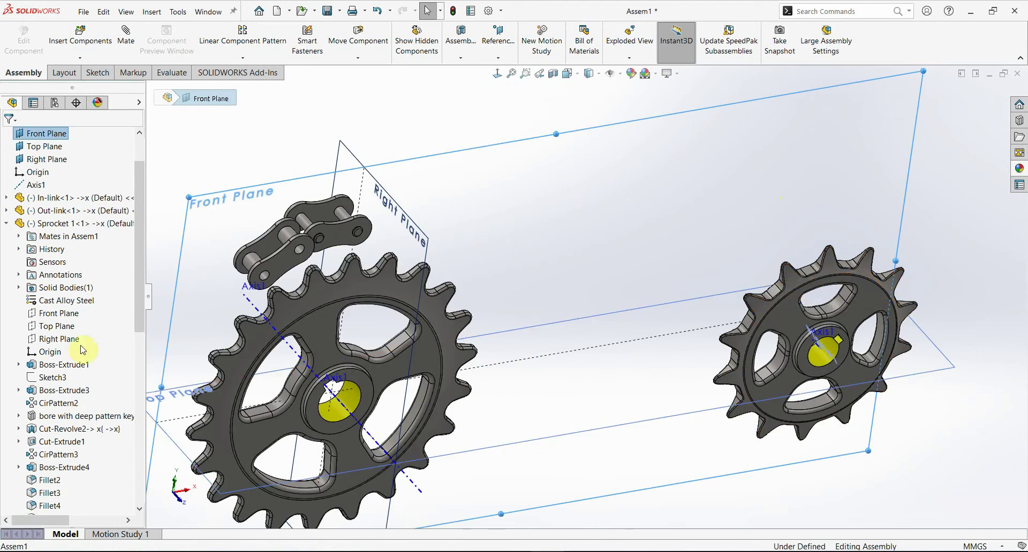
scroll(44, 403, "down", 2)
scroll(45, 401, "down", 4)
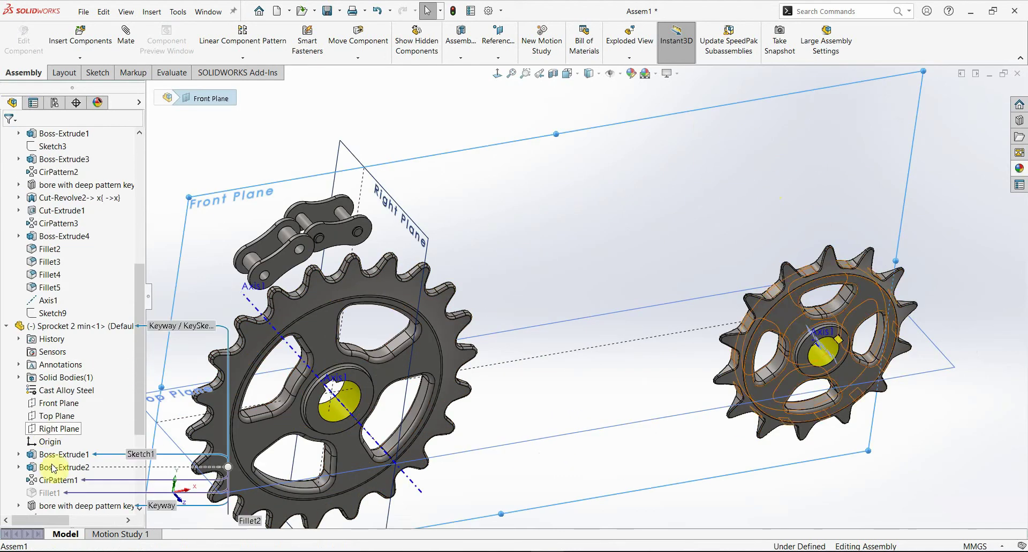
Apply a Coincident mate between the small sprocket's and the assembly's Front Planes
left_click(48, 402, "ctrl")
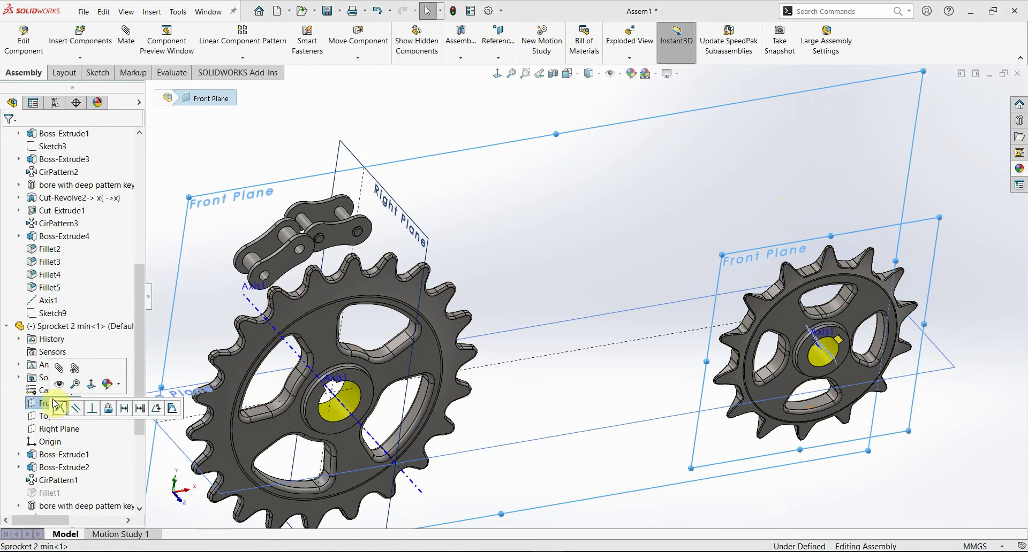
left_click(60, 410)
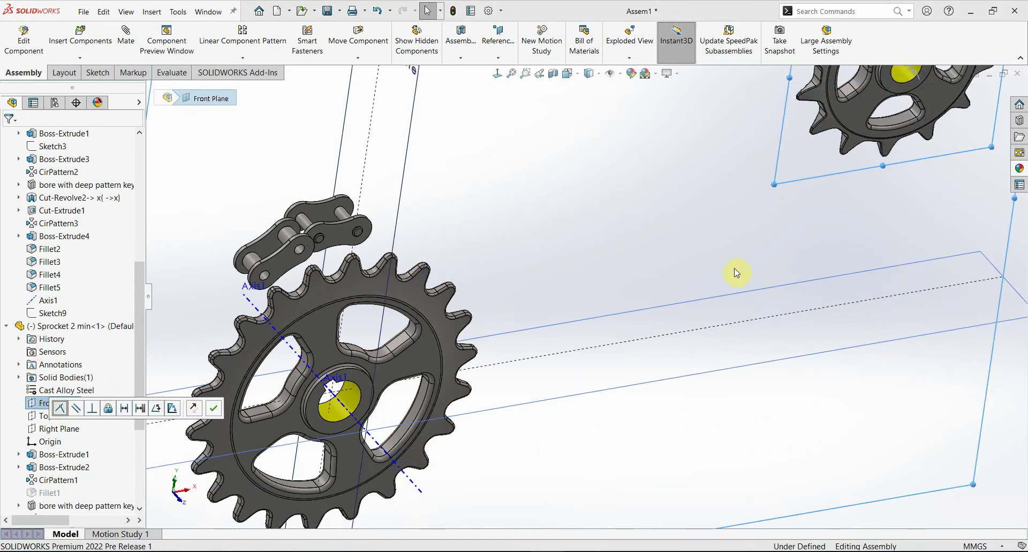
scroll(734, 271, "up", 5)
mouse_move(736, 264)
middle_mouse_down()
mouse_move(744, 292)
mouse_move(635, 282)
mouse_move(716, 293)
mouse_move(768, 274)
middle_mouse_up()
scroll(547, 230, "down", 2)
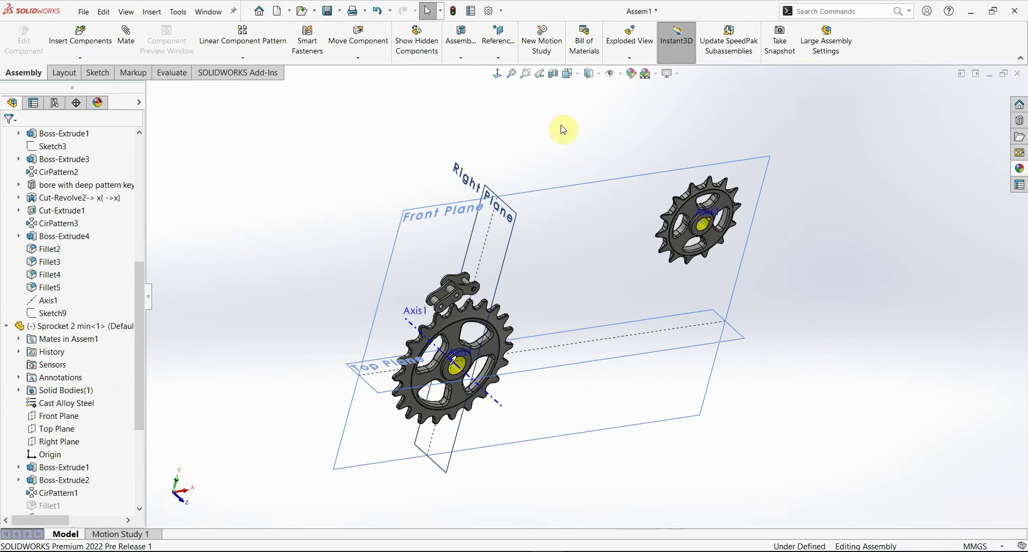
Hide the assembly's Front, Top and Right Planes
scroll(64, 214, "up", 3)
scroll(65, 217, "up", 4)
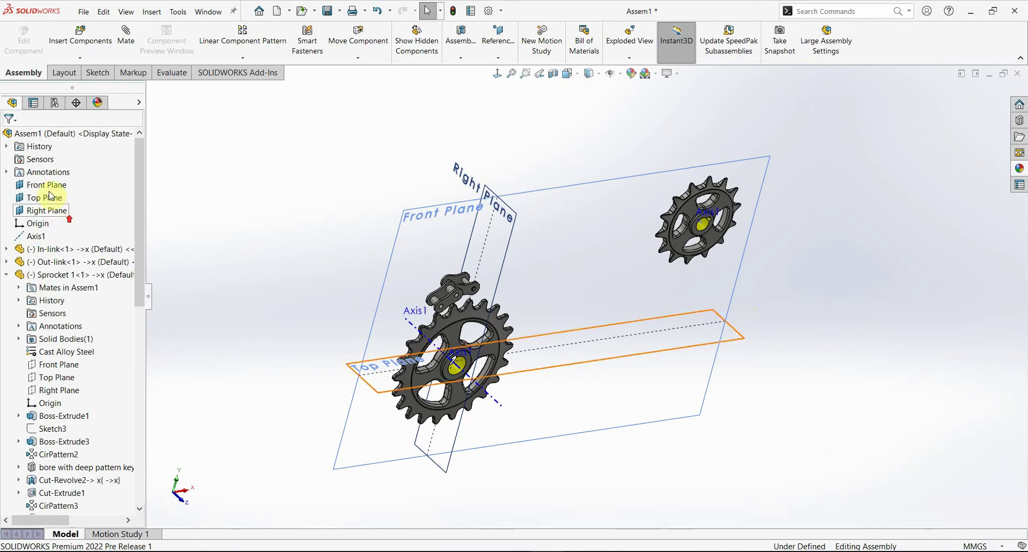
left_click(45, 185)
left_click(45, 197, "ctrl")
left_click(47, 211, "ctrl")
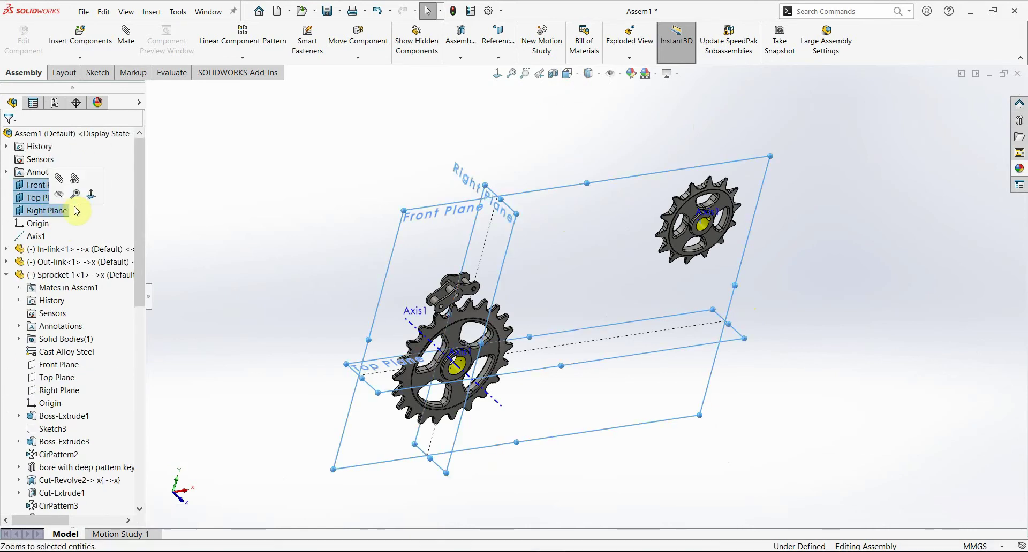
left_click(61, 194)
Turn on View Origins from the Hide/Show Items list
middle_click_drag(523, 252, 810, 250)
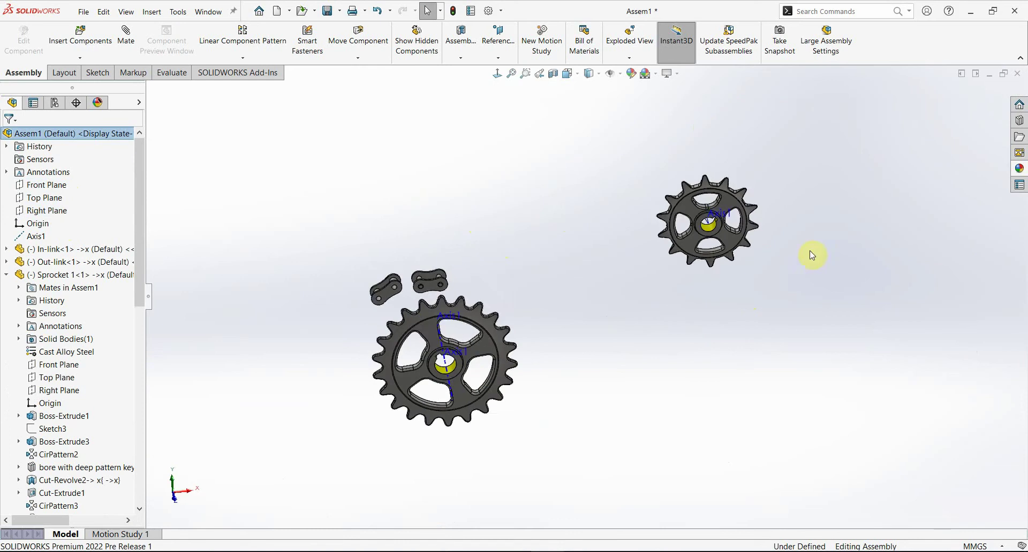
scroll(797, 256, "down", 3)
left_click(613, 74)
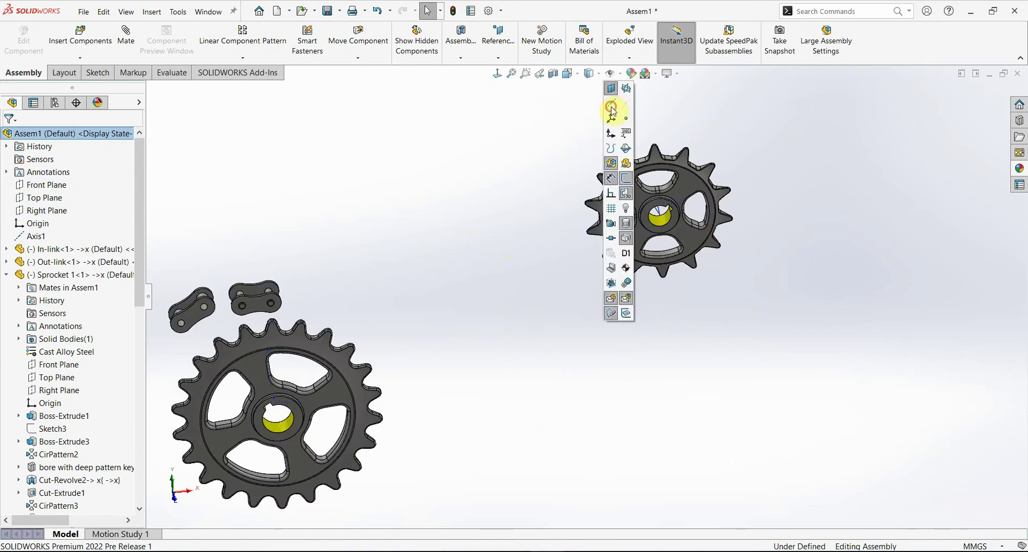
left_click(612, 109)
Drag the small sprocket up and to the right, clear of the large sprocket
mouse_move(686, 234)
left_mouse_down()
mouse_move(715, 344)
mouse_move(447, 427)
mouse_move(436, 500)
mouse_move(692, 373)
mouse_move(567, 471)
mouse_move(634, 360)
mouse_move(705, 406)
mouse_move(686, 489)
mouse_move(709, 489)
left_mouse_up()
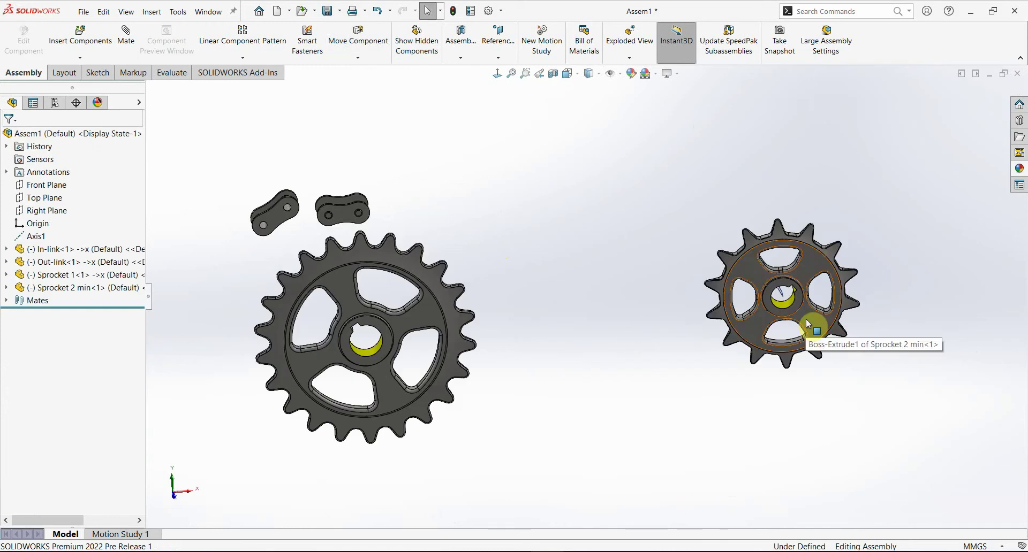
mouse_move(803, 317)
left_mouse_down()
mouse_move(555, 404)
mouse_move(733, 297)
mouse_move(379, 386)
mouse_move(890, 356)
mouse_move(787, 408)
mouse_move(816, 312)
mouse_move(767, 323)
mouse_move(872, 340)
mouse_move(883, 301)
left_mouse_up()
key("Escape")
Show Sketch9, the circle sketch on the large sprocket
left_click(662, 334)
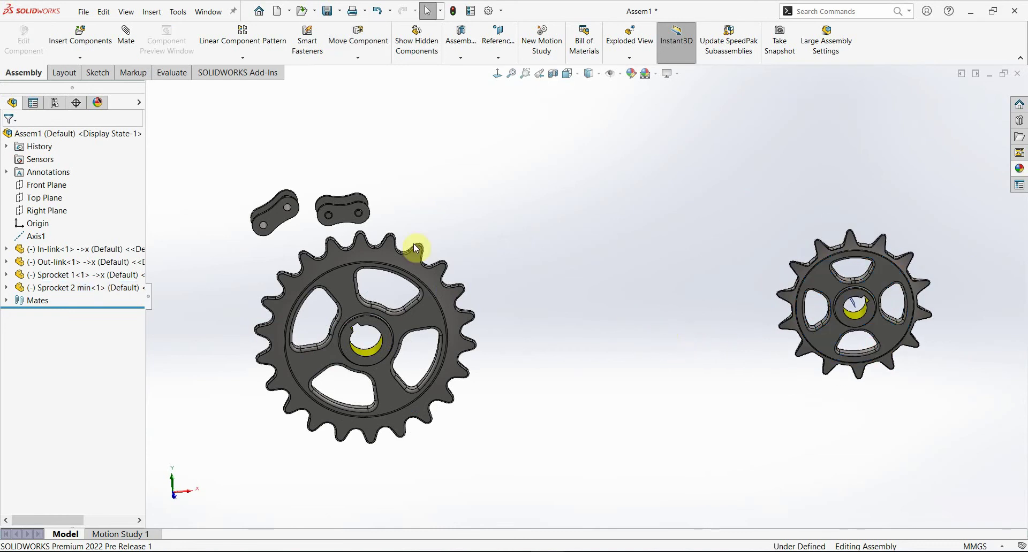
left_click(401, 268)
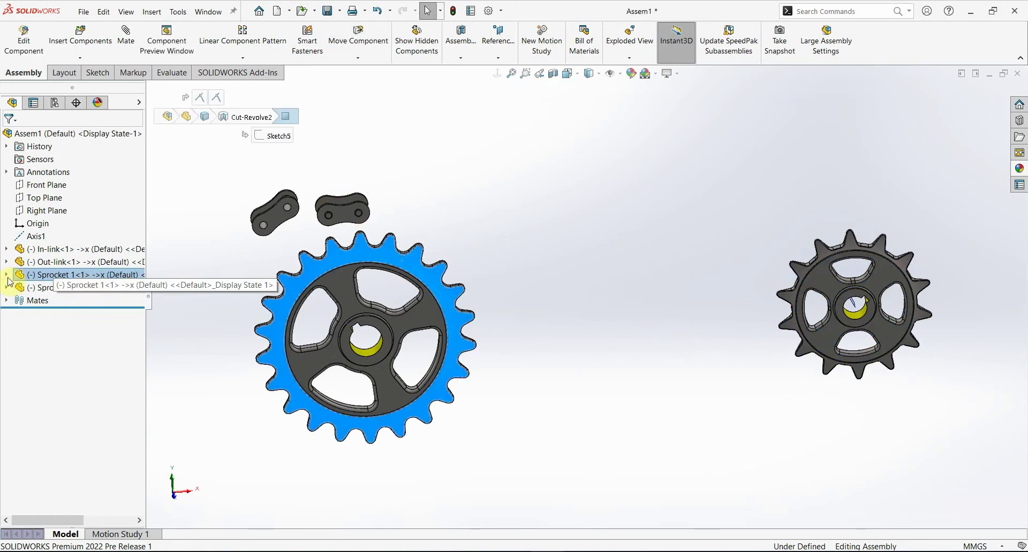
left_click(6, 275)
scroll(32, 413, "down", 2)
left_click(54, 480)
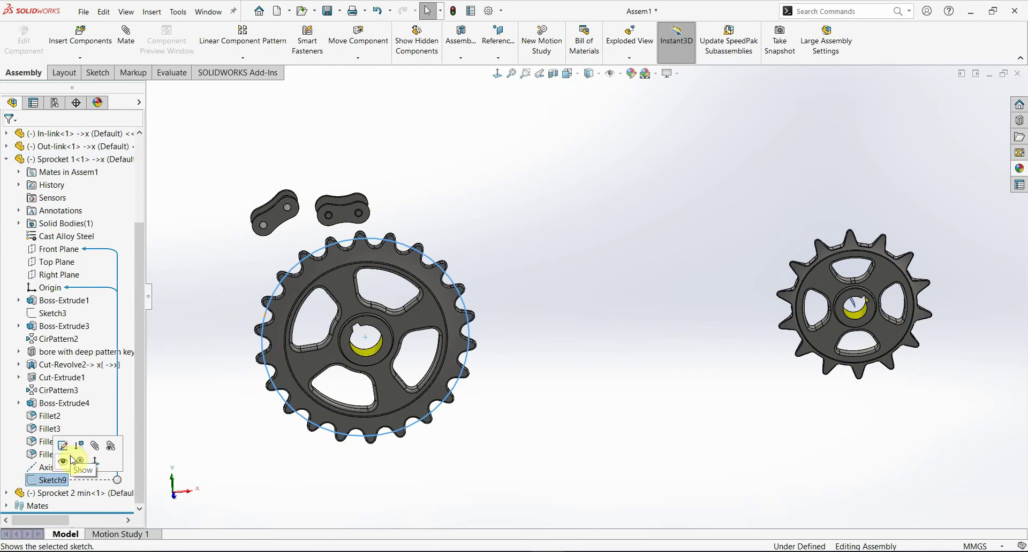
left_click(65, 464)
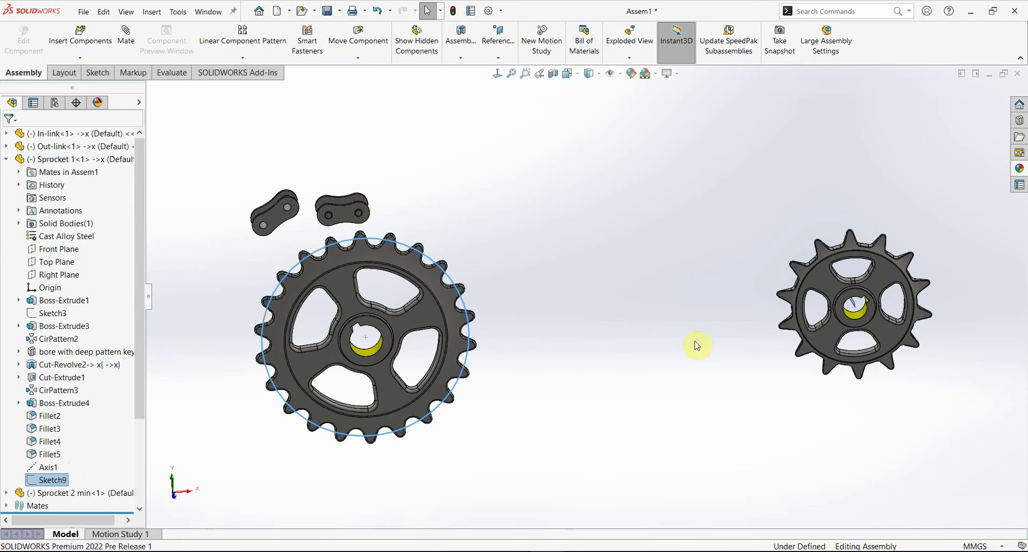
Show Sketch5, the circle sketch on the small sprocket
left_click(822, 287)
left_click(6, 493)
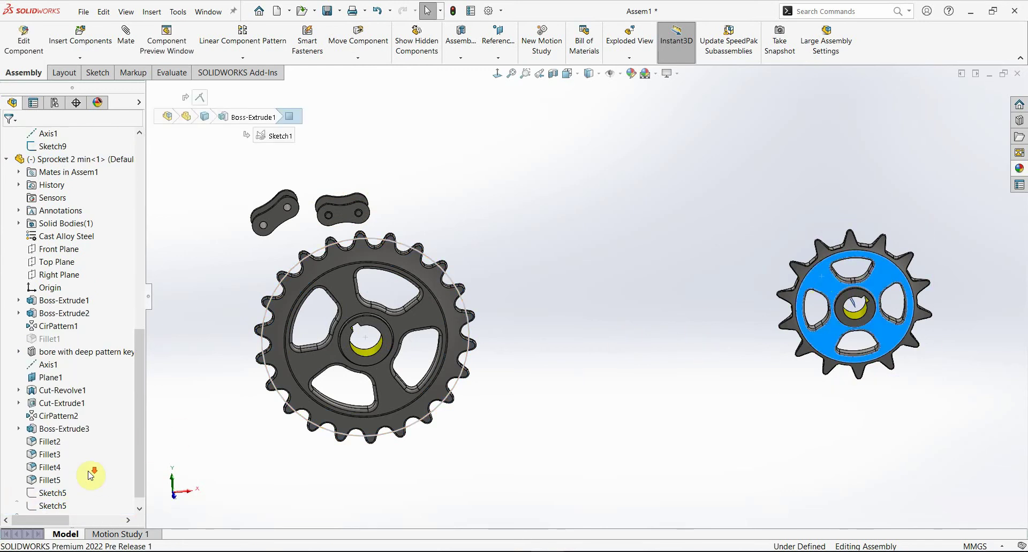
left_click(48, 495)
left_click(530, 328)
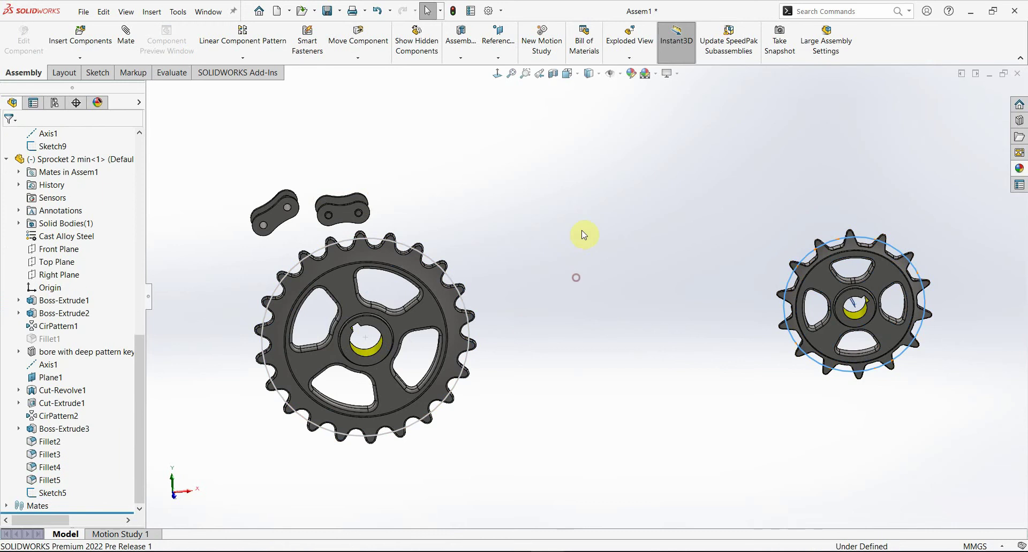
scroll(541, 200, "down", 2)
Start a Belt/Chain feature with both sprockets' Arc1 circles as belt members, kept as an open loop
left_click(469, 62)
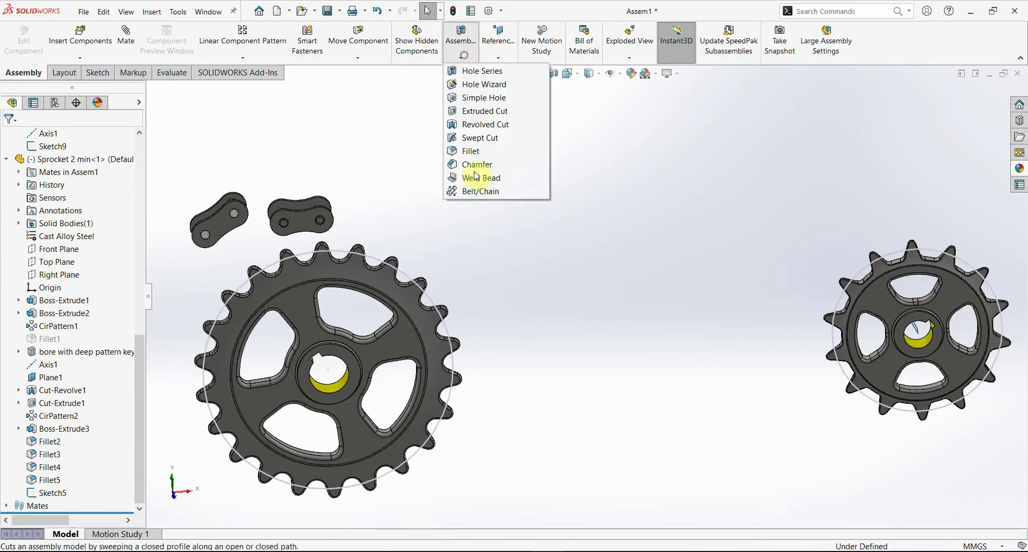
left_click(480, 192)
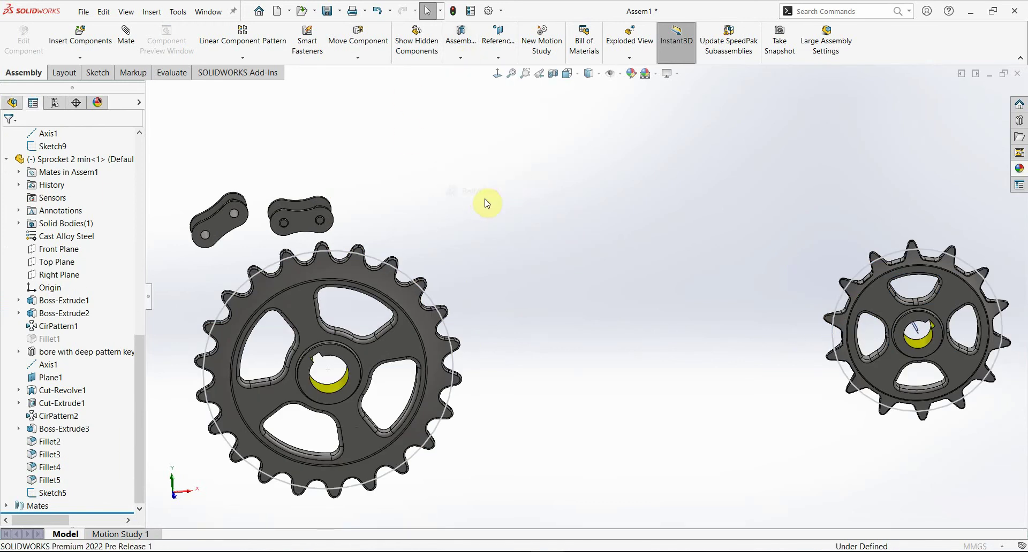
scroll(490, 263, "up", 2)
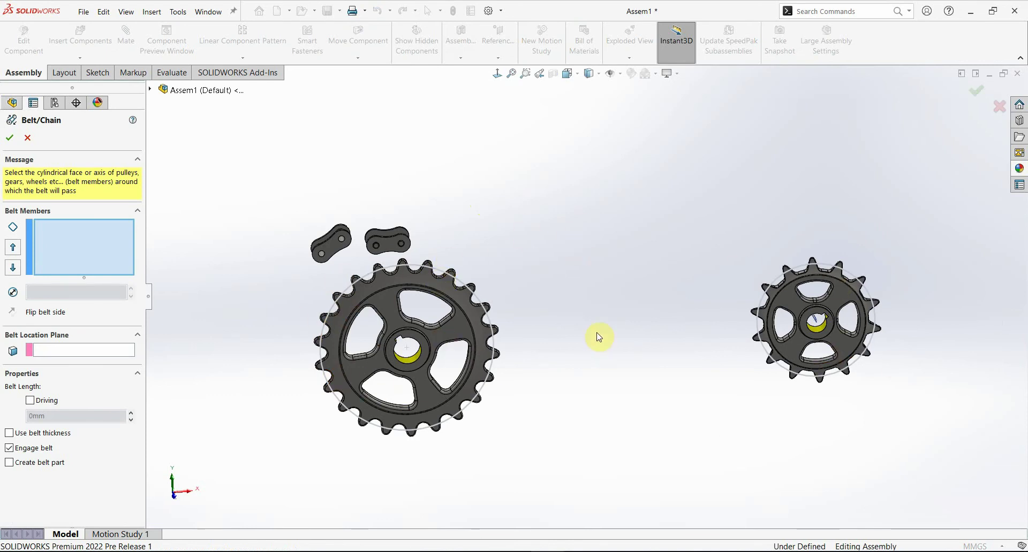
left_click(369, 278)
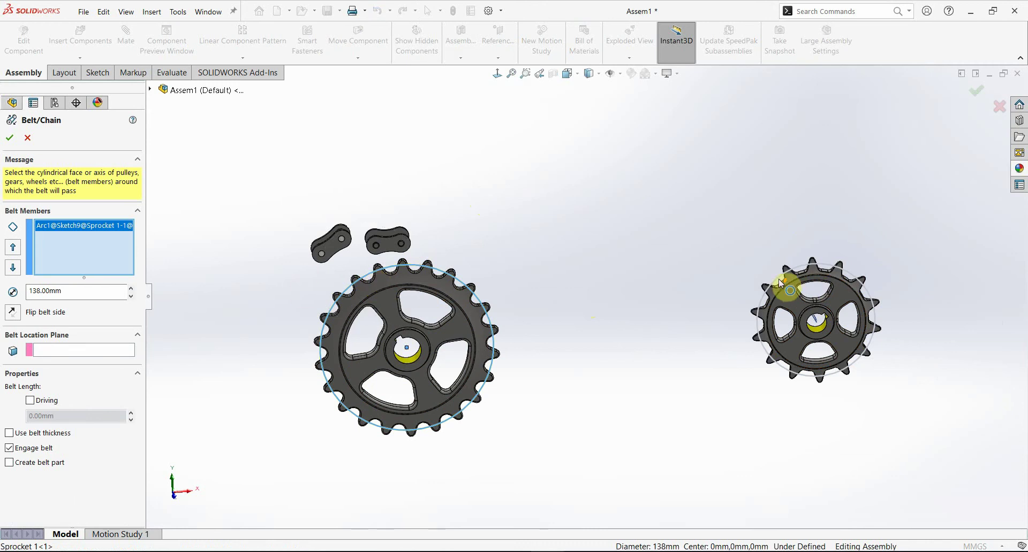
scroll(782, 284, "up", 3)
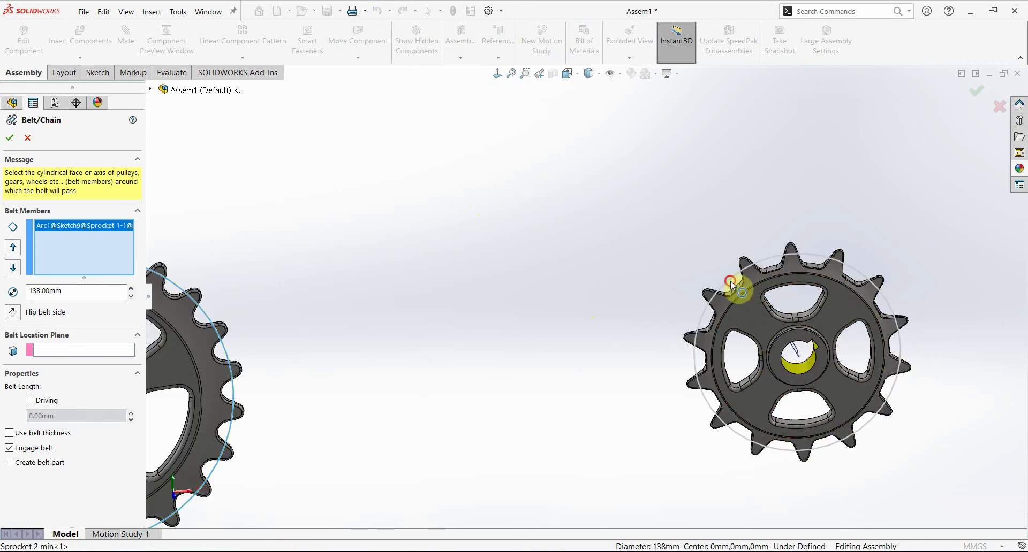
left_click(731, 285)
scroll(739, 284, "down", 3)
scroll(469, 297, "up", 2)
scroll(469, 297, "up", 2)
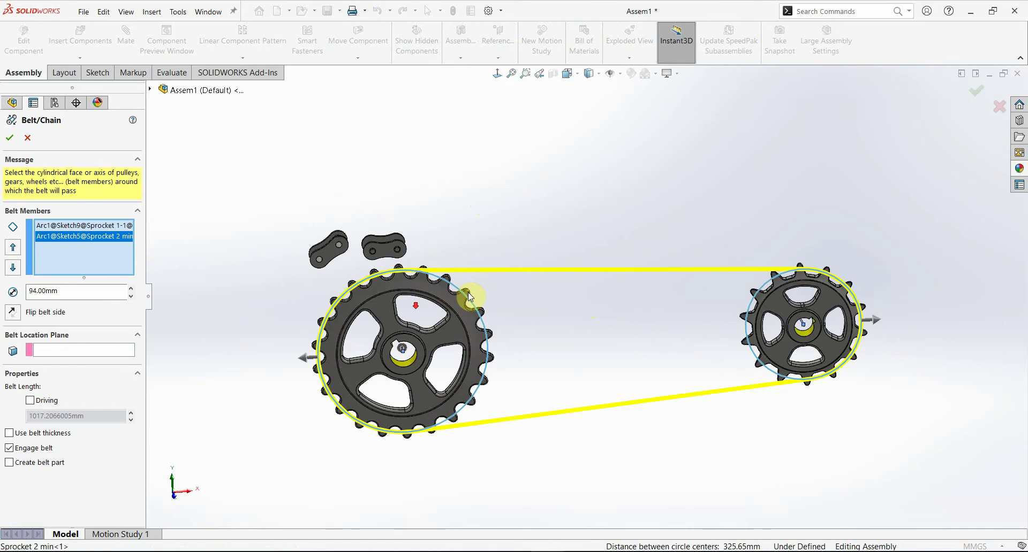
left_click(302, 359)
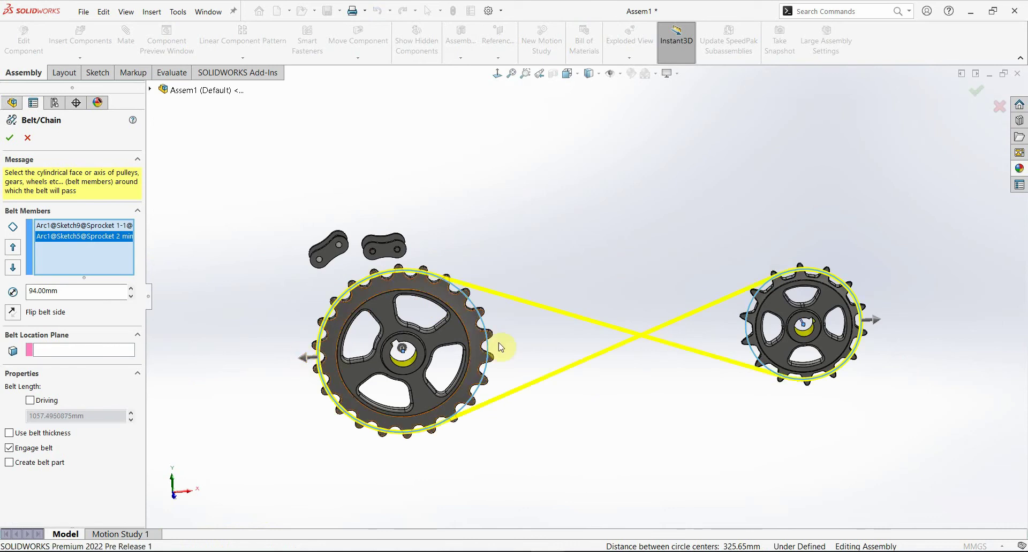
left_click(302, 361)
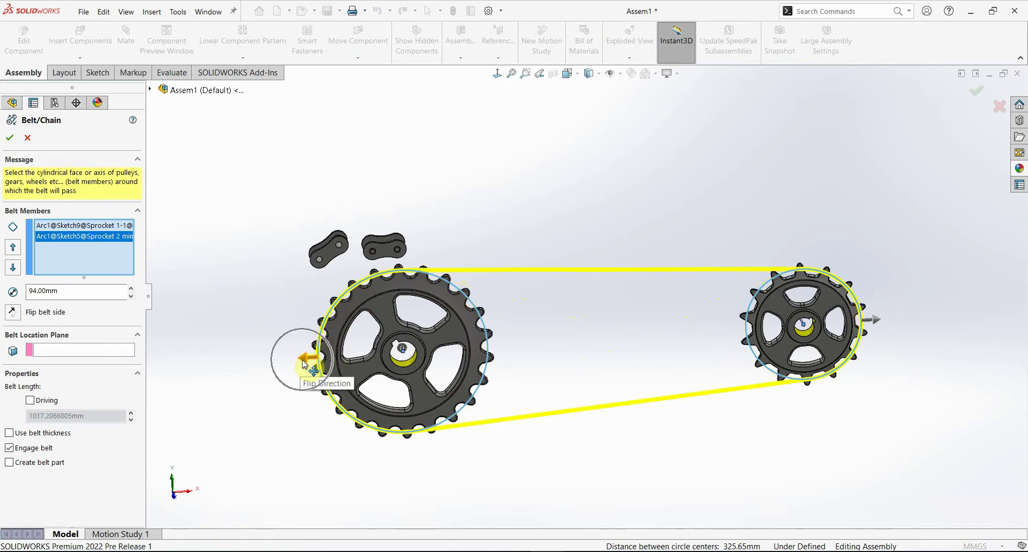
Set the Belt Location Plane to Front Plane and review both belt member entries
left_click(43, 354)
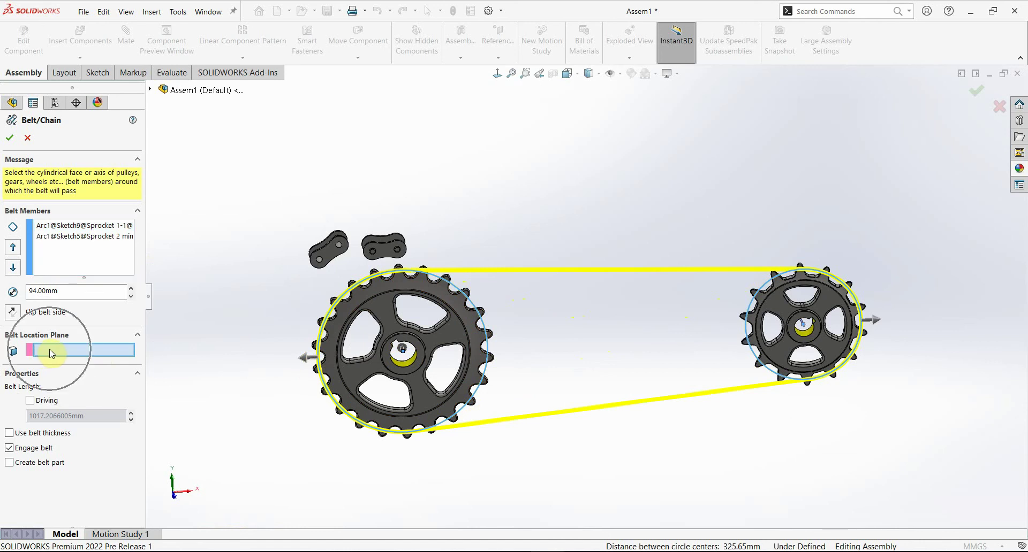
left_click(150, 90)
left_click(213, 143)
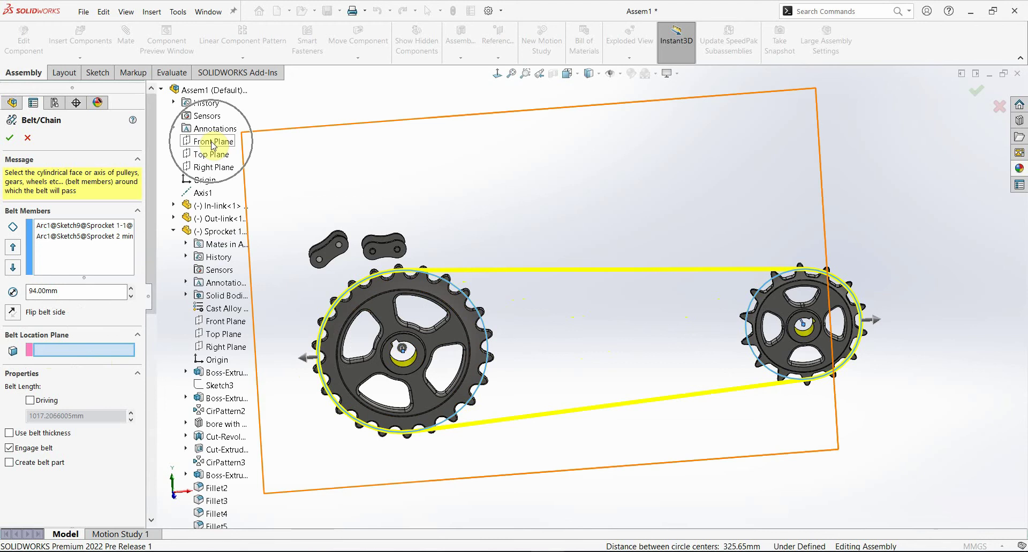
left_click(213, 142)
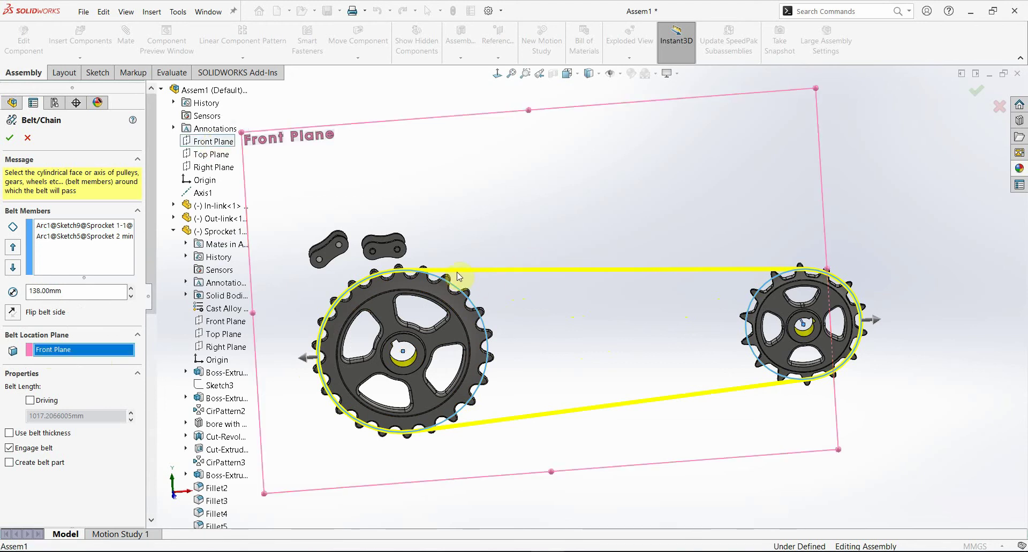
scroll(616, 391, "up", 3)
scroll(616, 390, "up", 2)
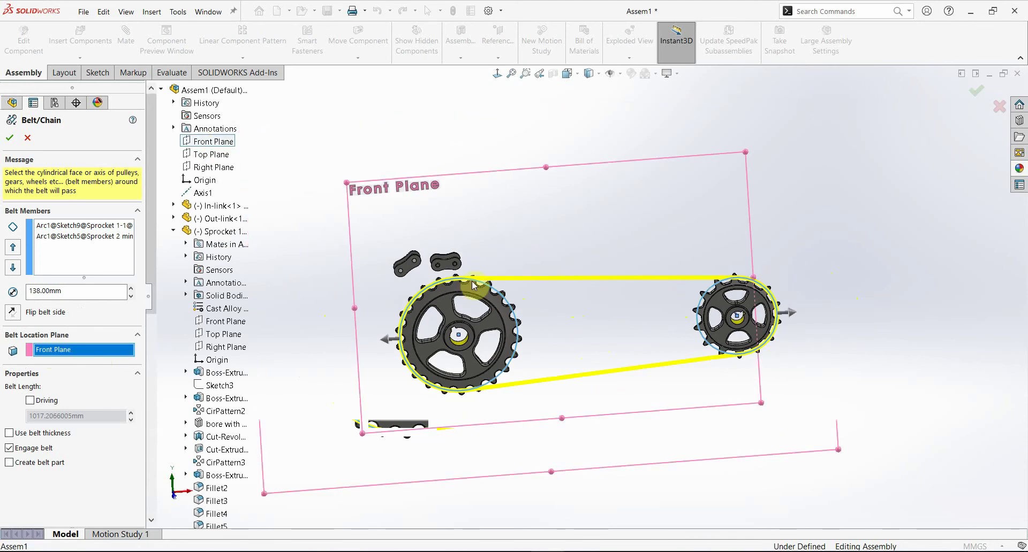
left_click(93, 244)
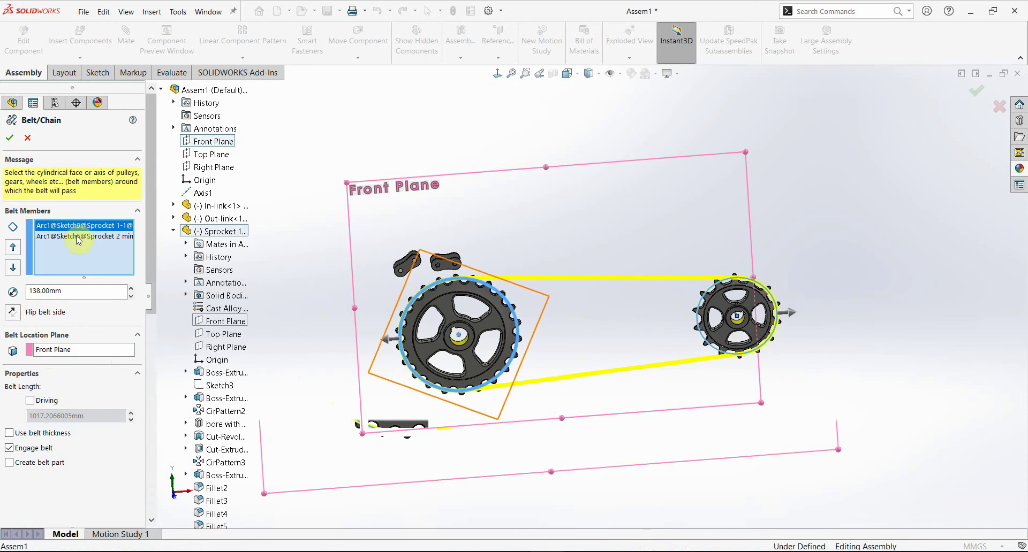
scroll(581, 337, "down", 3)
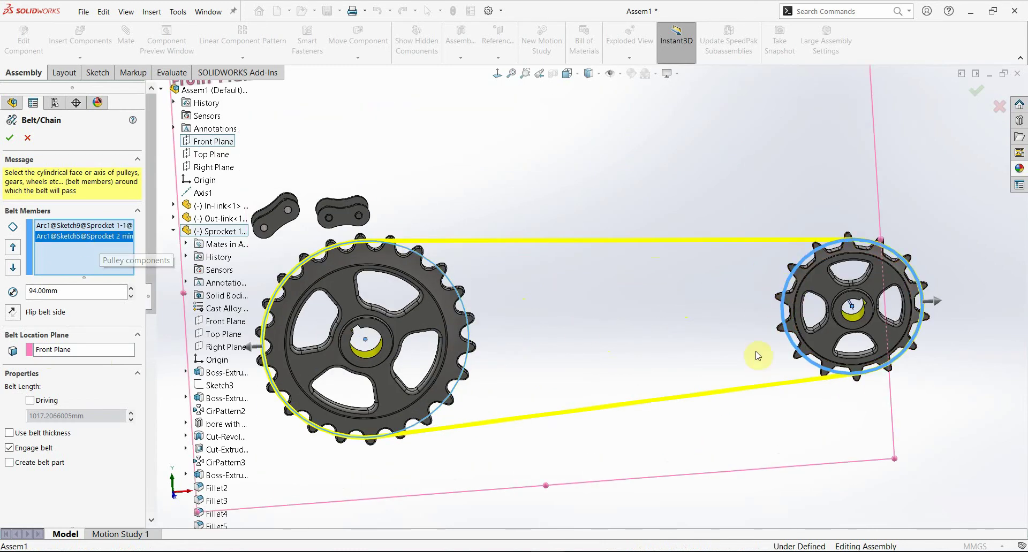
left_click(73, 230)
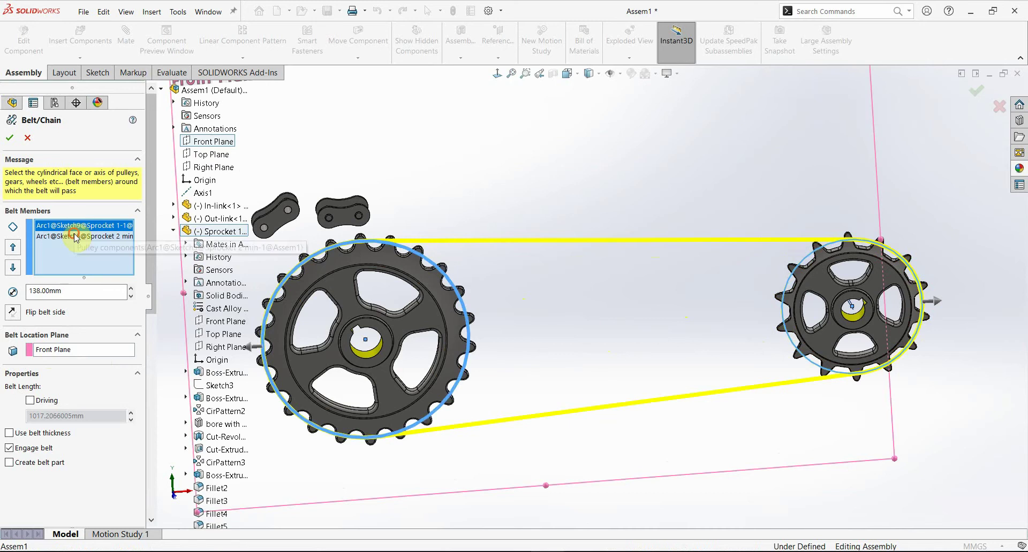
scroll(587, 294, "up", 3)
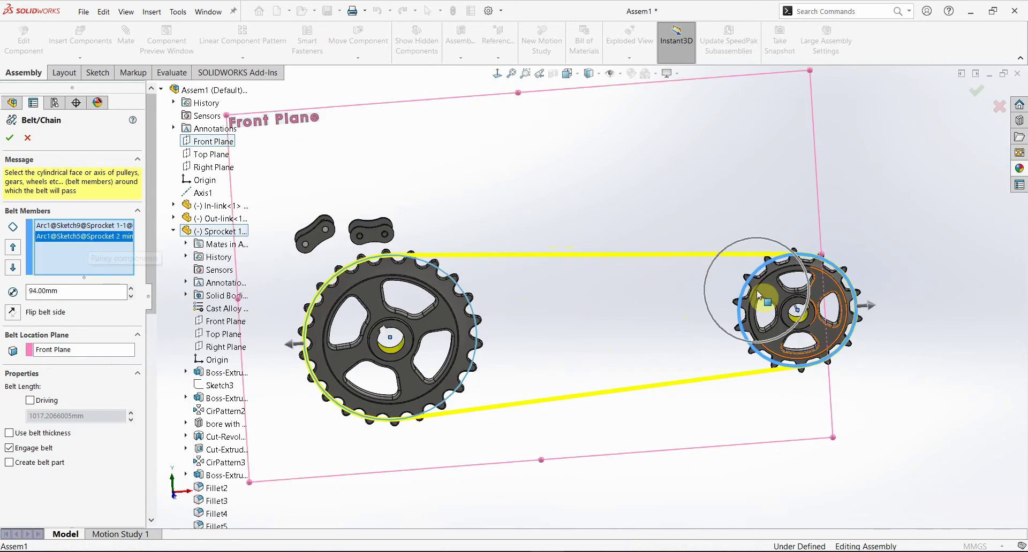
left_click(161, 89)
type("1000")
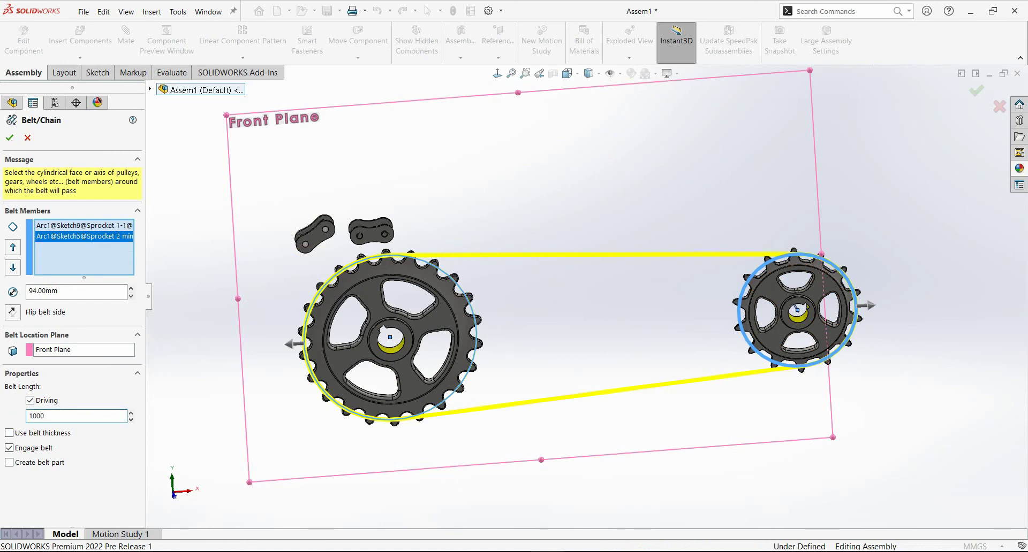
Make the belt length driving, try 1000mm and 600mm, settle on 900mm and create Belt1
left_click(197, 378)
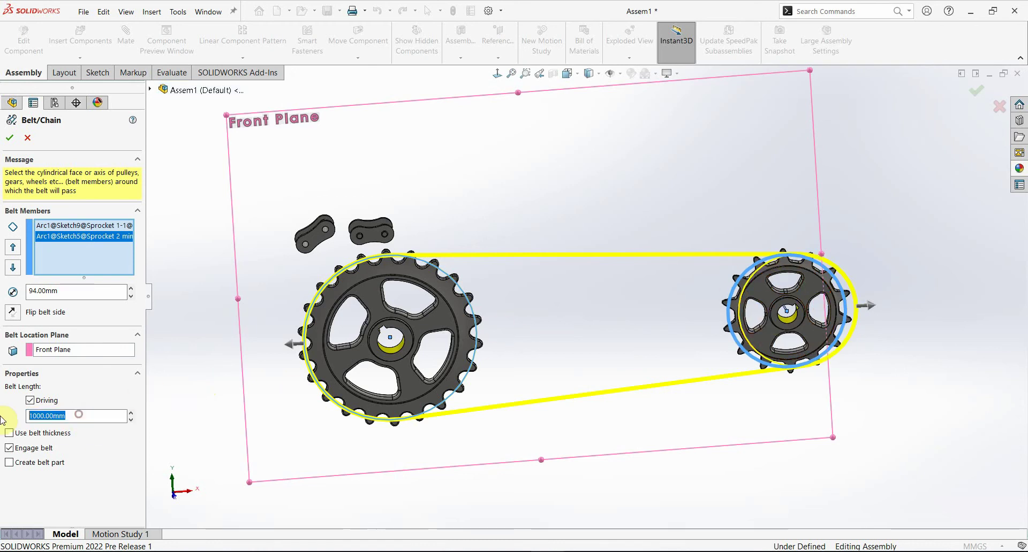
type("600")
left_click(217, 375)
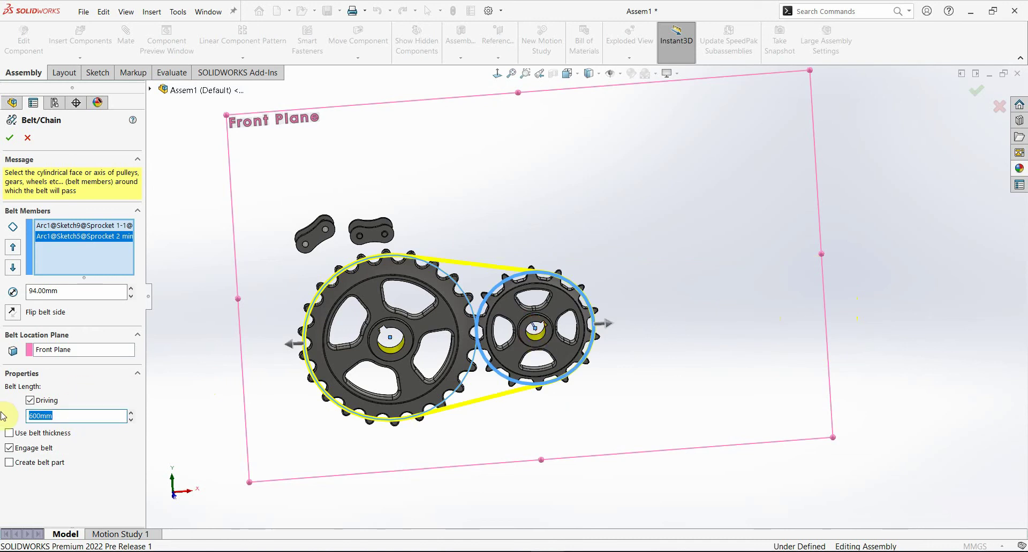
type("900")
left_click(191, 397)
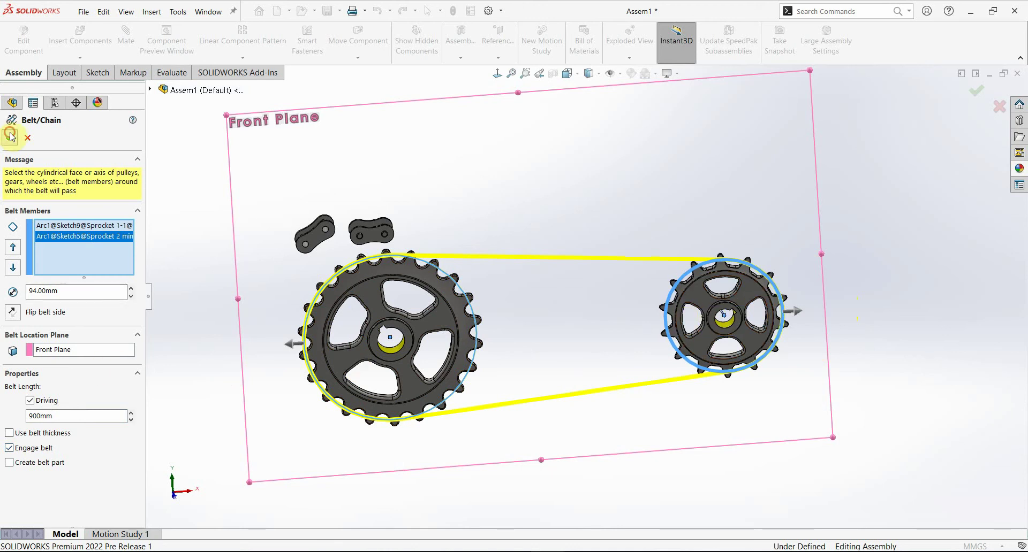
key("Return")
mouse_move(459, 390)
middle_mouse_down()
mouse_move(500, 333)
mouse_move(451, 333)
mouse_move(488, 269)
middle_mouse_up()
Start a Chain Component Pattern using the connected-linkage (third) Pitch Method
middle_click_drag(521, 302, 330, 140)
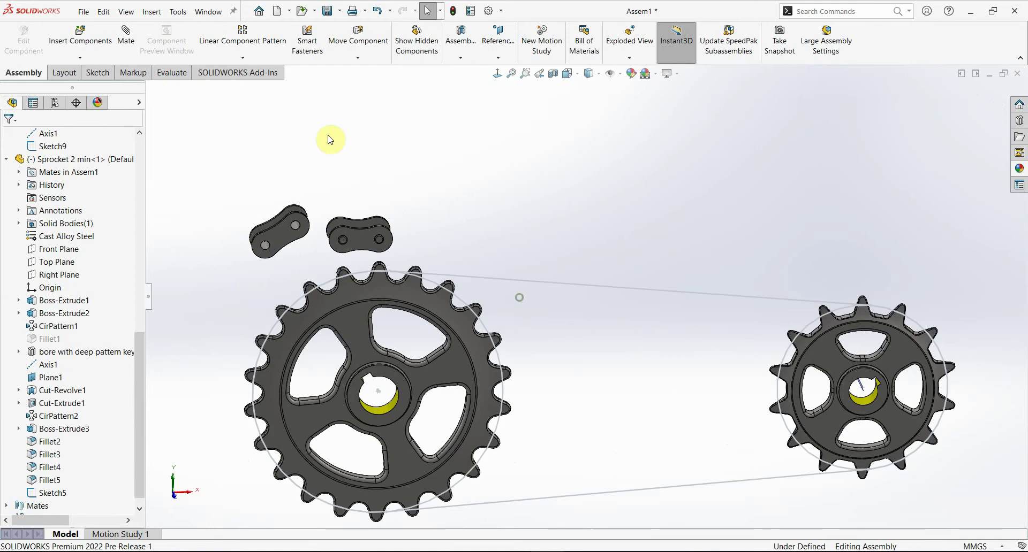
left_click(244, 57)
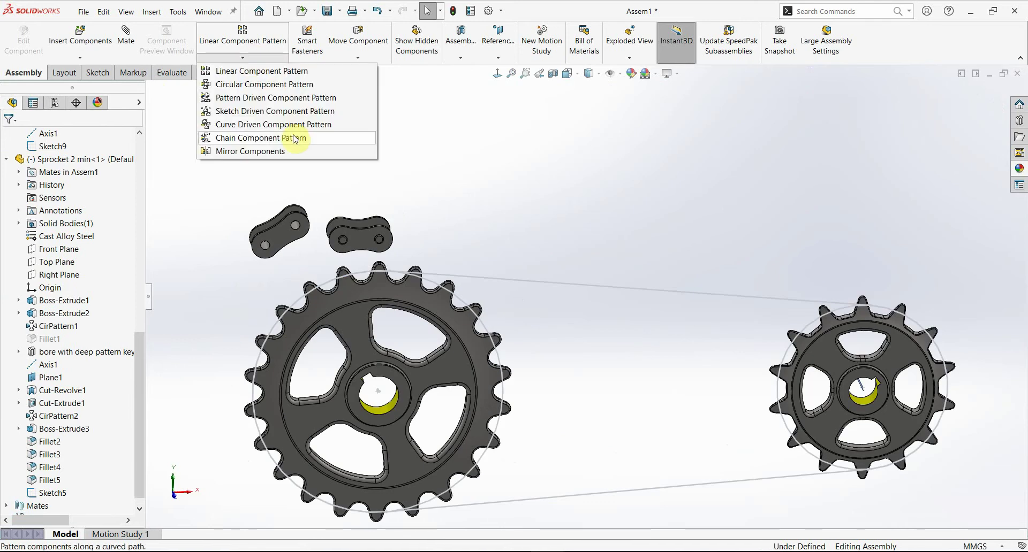
left_click(295, 139)
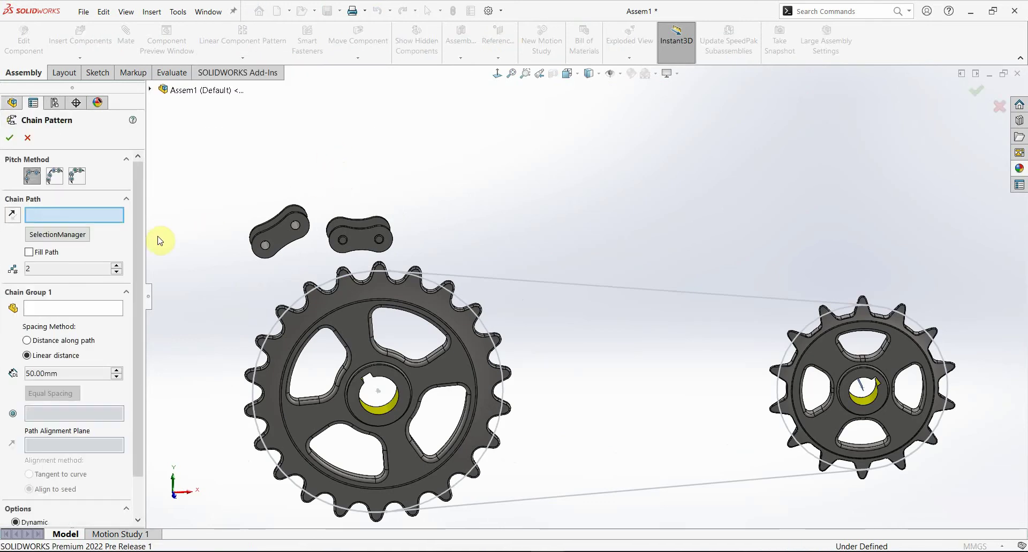
left_click(74, 177)
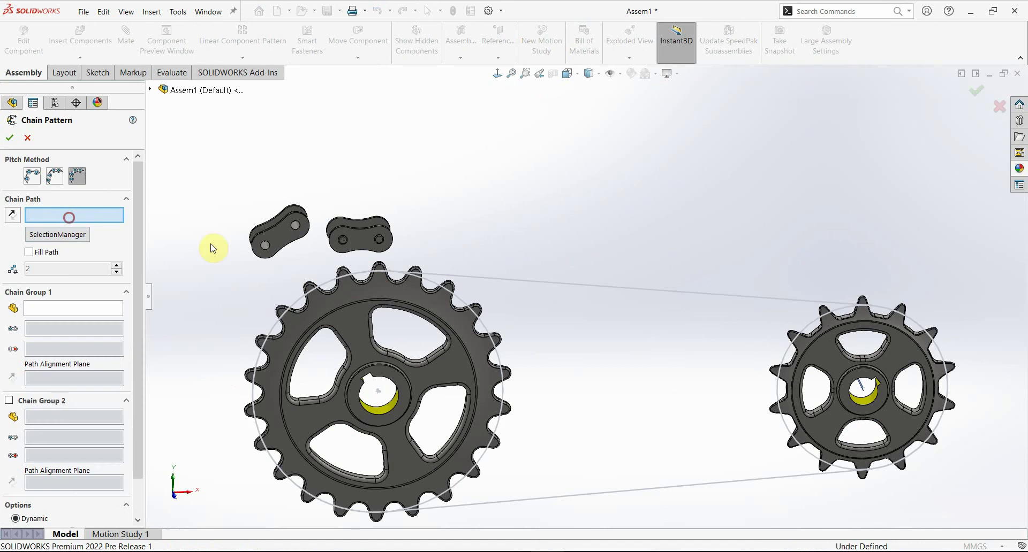
Pick Belt1's Sketch2 as the Chain Path
left_click(150, 90)
scroll(193, 337, "down", 5)
scroll(198, 375, "down", 4)
scroll(208, 396, "down", 4)
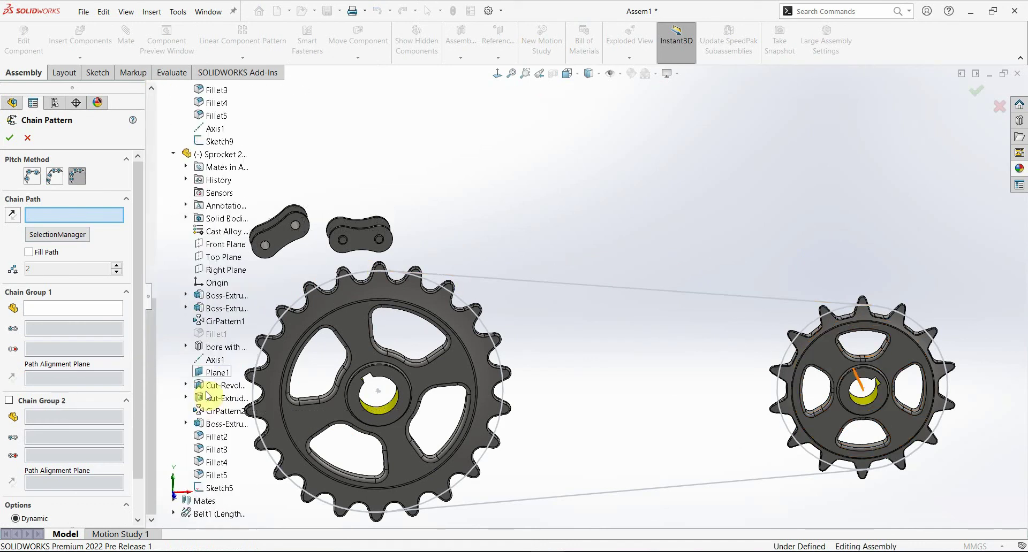
left_click(171, 513)
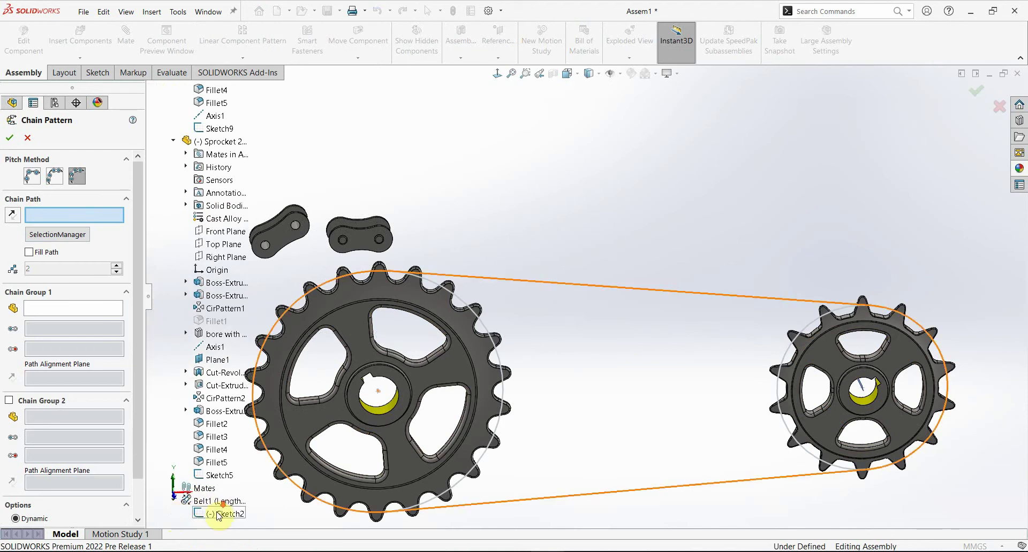
left_click(214, 514)
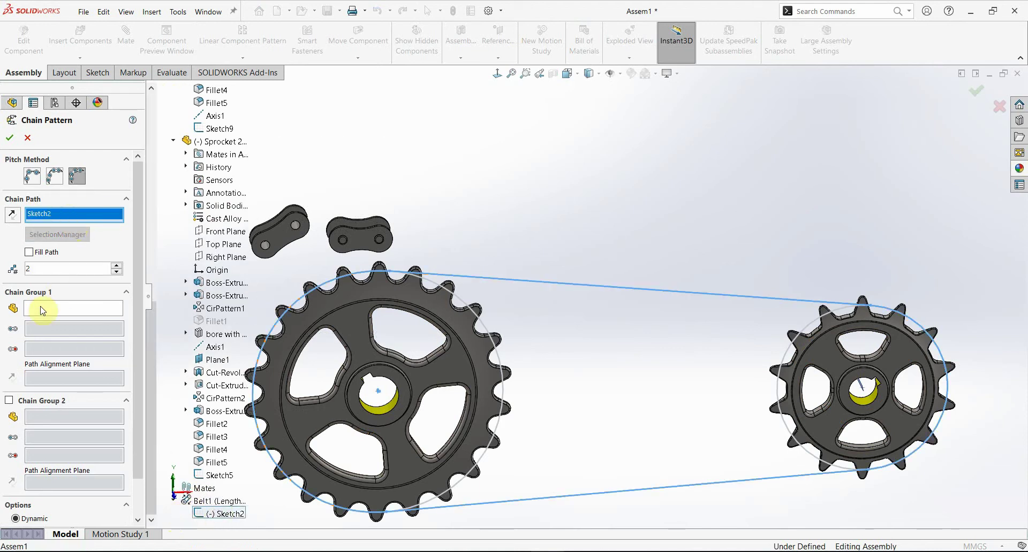
Set chain group 1 to In-link<1>, with its two pin faces and its Front Plane
left_click(284, 230)
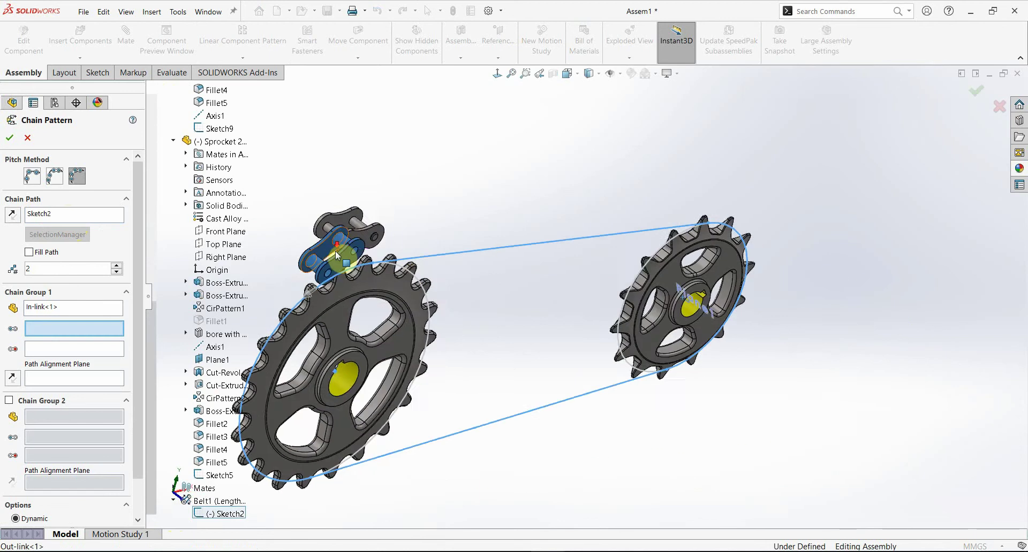
scroll(336, 254, "down", 5)
left_click(488, 239)
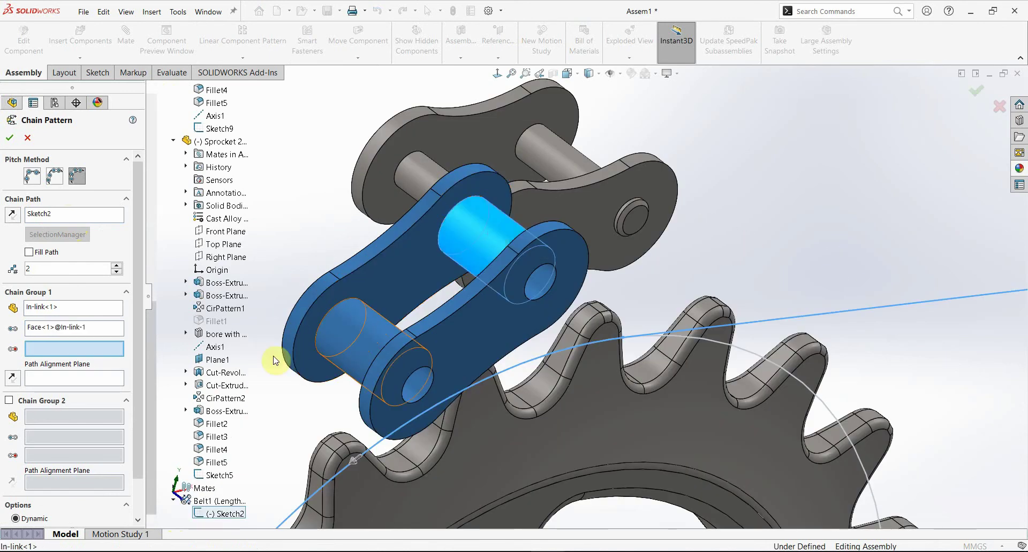
left_click(343, 339)
scroll(594, 295, "up", 3)
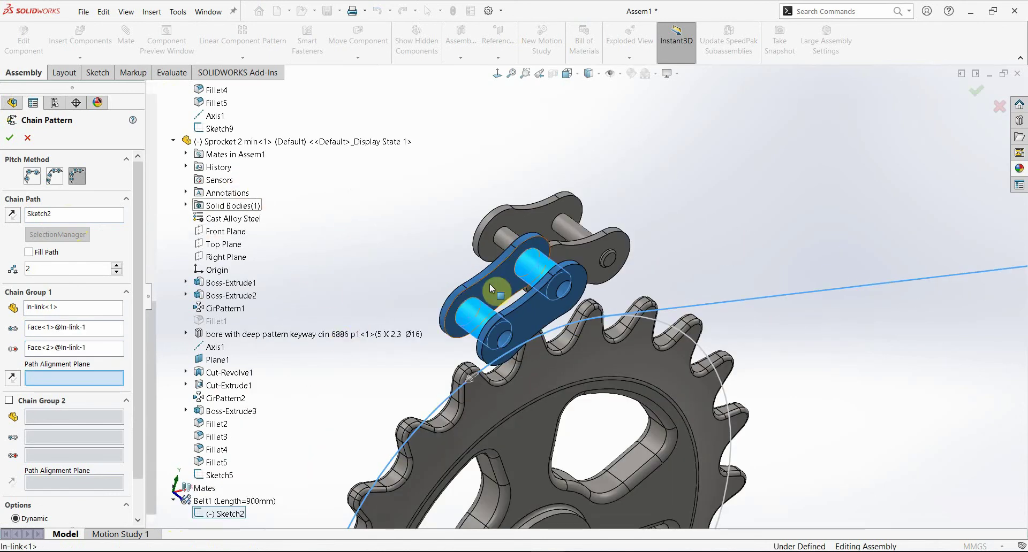
scroll(192, 206, "up", 4)
scroll(184, 206, "up", 10)
left_click(174, 205)
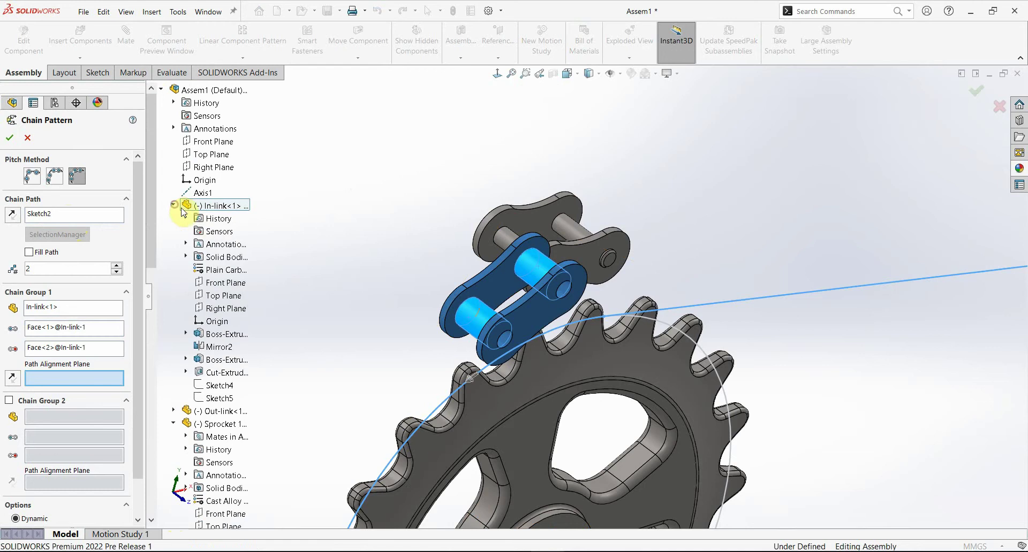
left_click(225, 282)
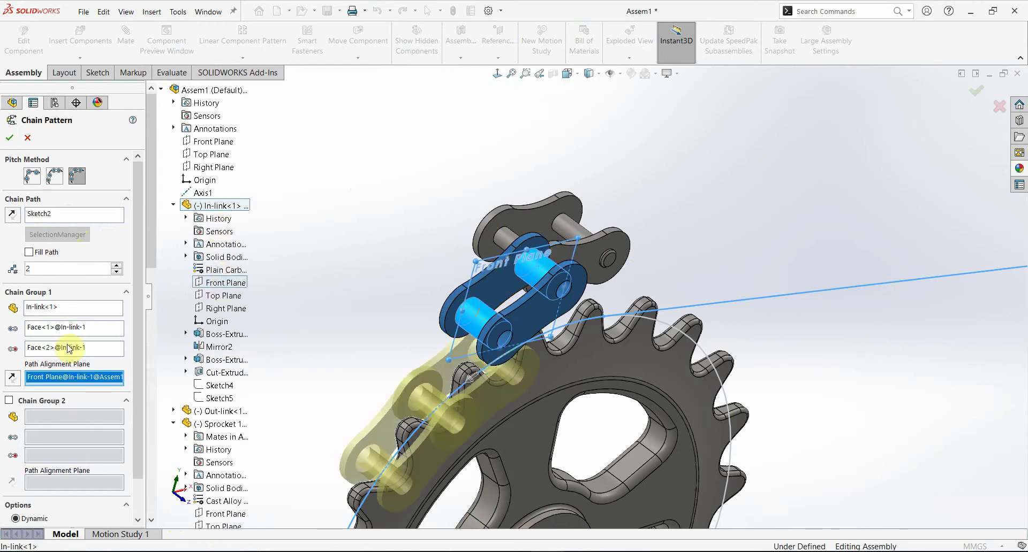
Add group 2 with Out-link<1>, its two pin faces and Front Plane, fill the path, and accept
left_click(8, 401)
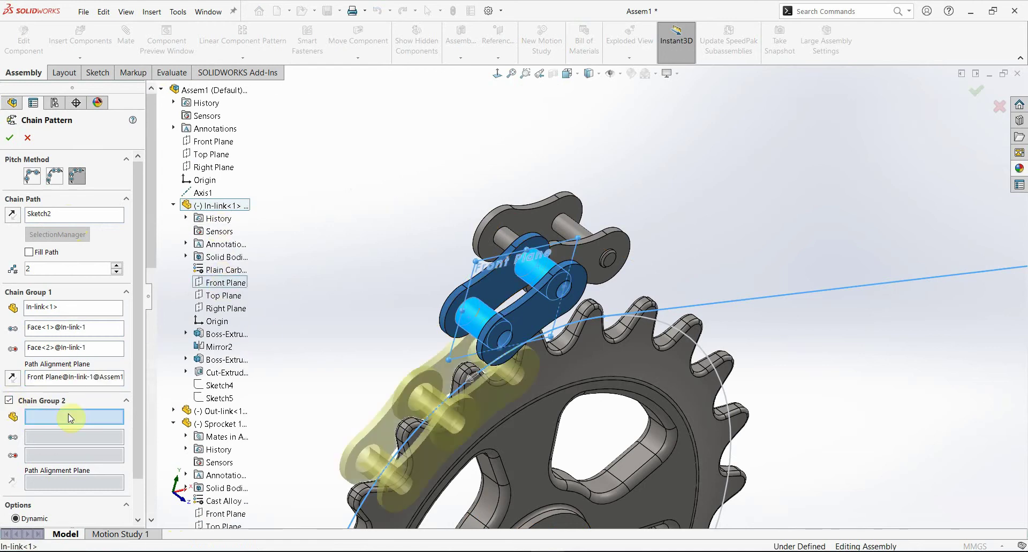
left_click(607, 252)
mouse_move(615, 256)
middle_mouse_down()
mouse_move(594, 354)
mouse_move(594, 210)
middle_mouse_up()
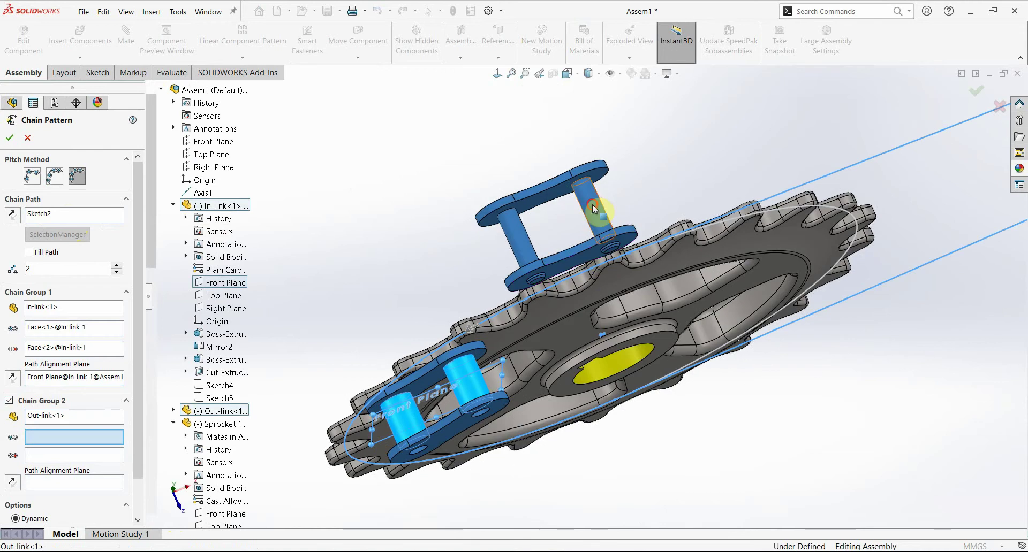
left_click(519, 235)
left_click(592, 209)
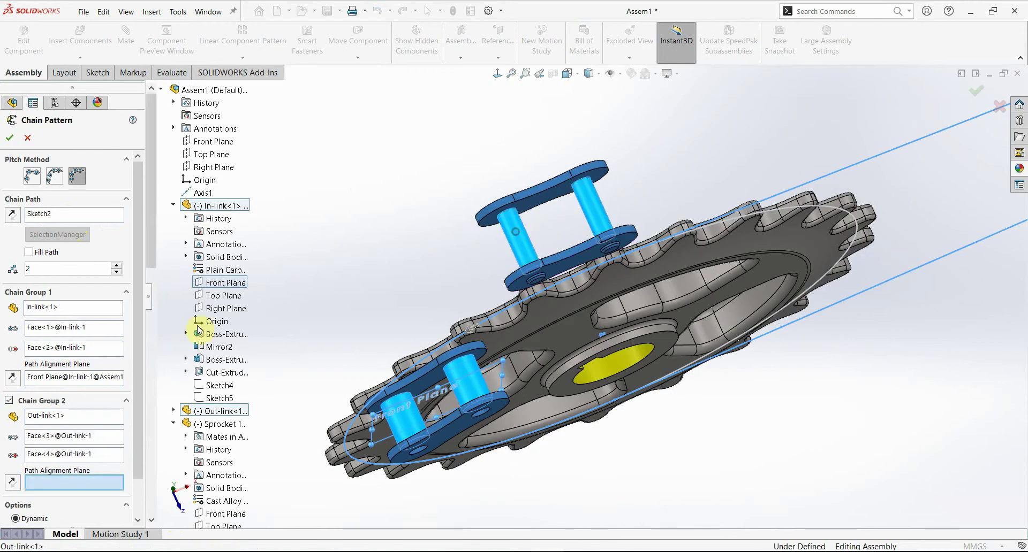
left_click(174, 412)
left_click(225, 398)
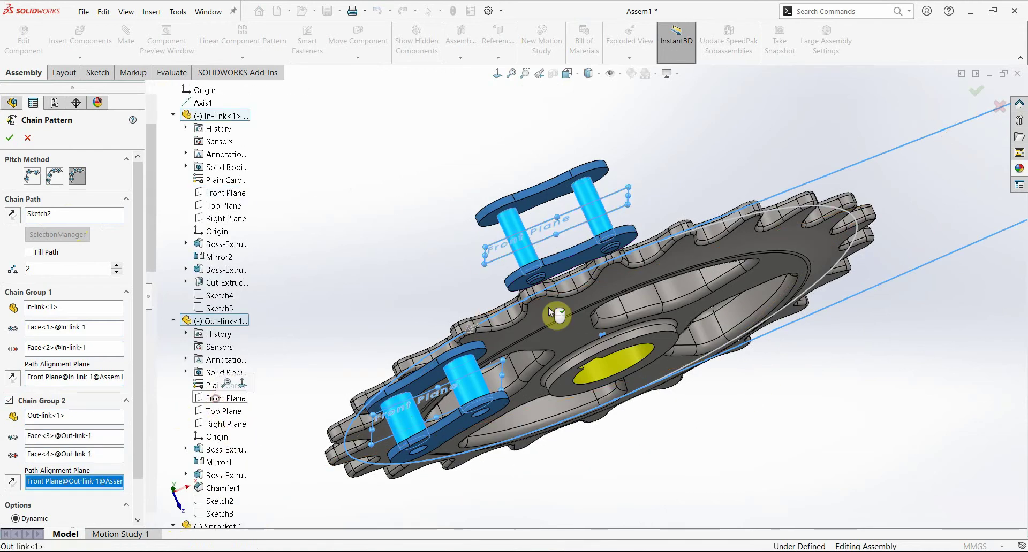
middle_click_drag(615, 278, 613, 209)
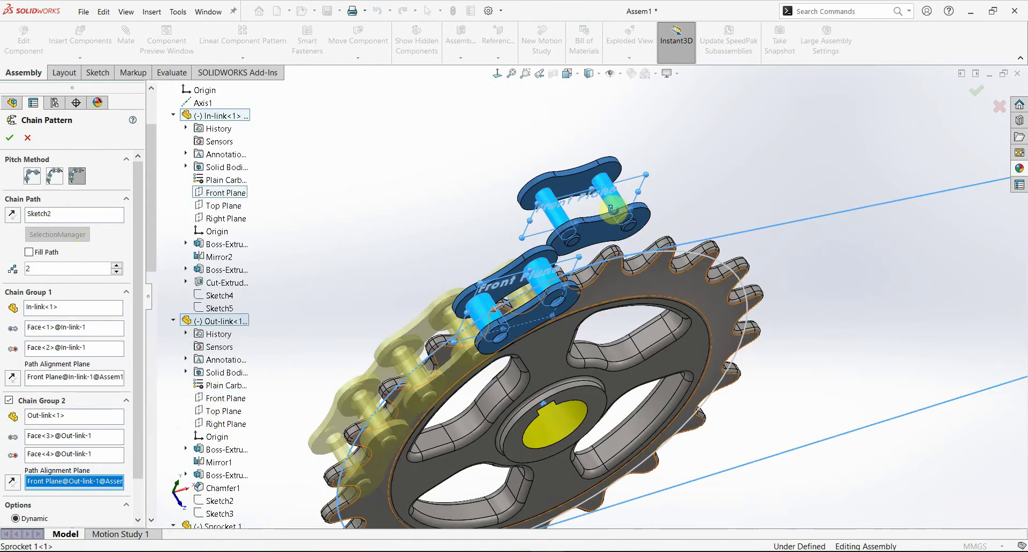
left_click(57, 253)
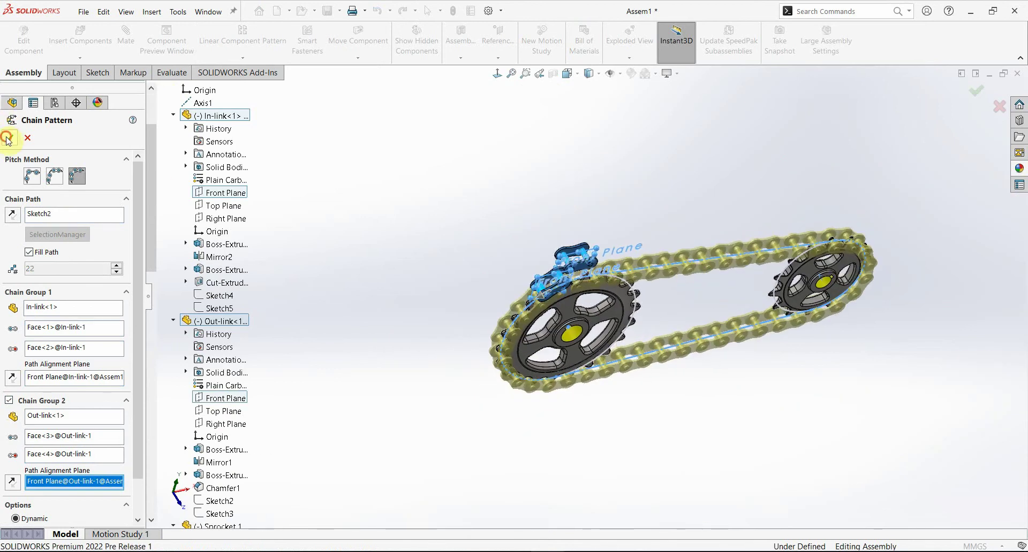
key("Return")
Inspect the finished chain and start a new sketch on the assembly's Front Plane
mouse_move(660, 271)
middle_mouse_down()
mouse_move(647, 253)
mouse_move(506, 234)
middle_mouse_up()
mouse_move(506, 234)
left_mouse_down()
mouse_move(671, 207)
mouse_move(740, 222)
mouse_move(758, 245)
mouse_move(653, 231)
left_mouse_up()
scroll(653, 231, "down", 1)
scroll(658, 233, "down", 3)
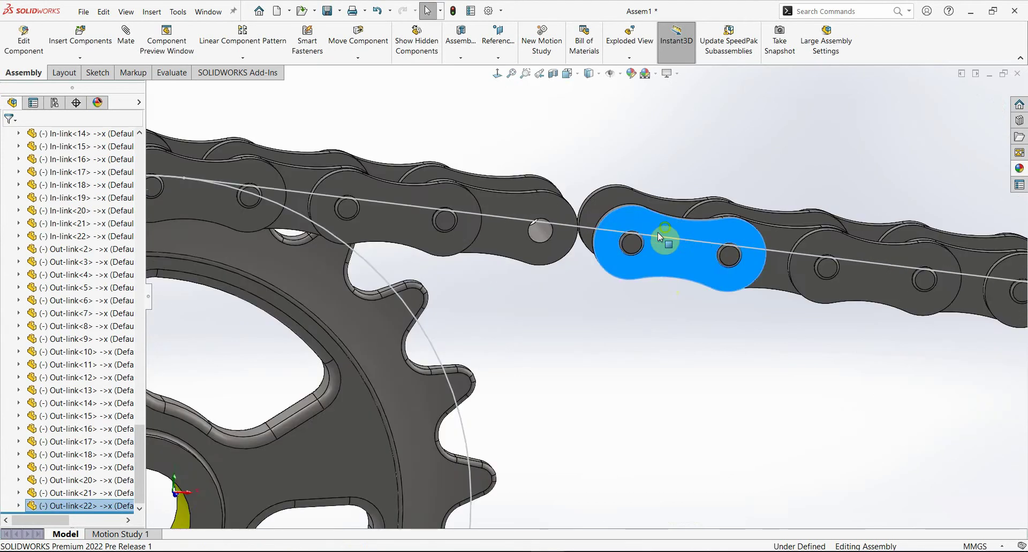
scroll(632, 229, "down", 3)
scroll(607, 265, "up", 3)
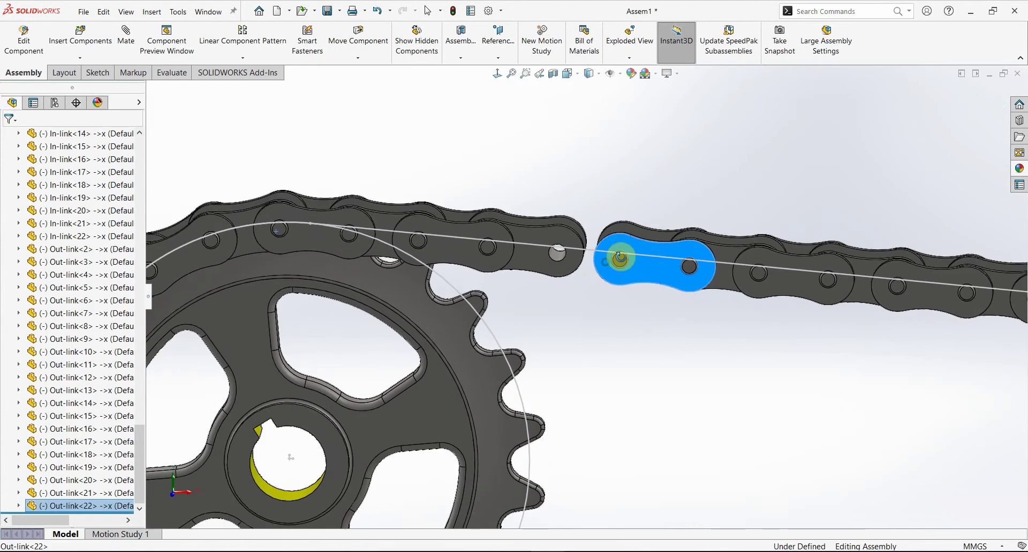
scroll(374, 300, "down", 1)
scroll(75, 324, "up", 5)
scroll(75, 322, "up", 3)
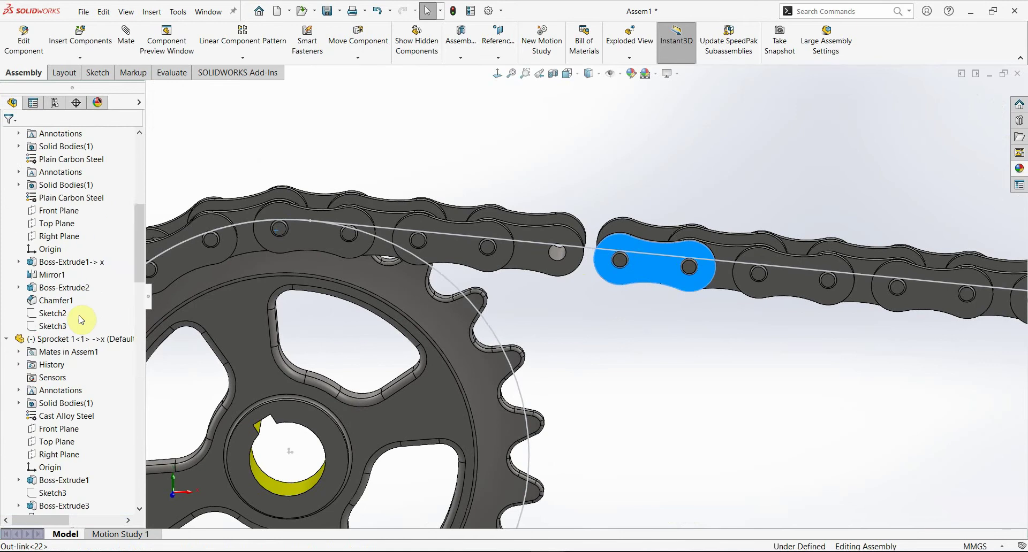
scroll(73, 322, "up", 3)
scroll(74, 320, "up", 3)
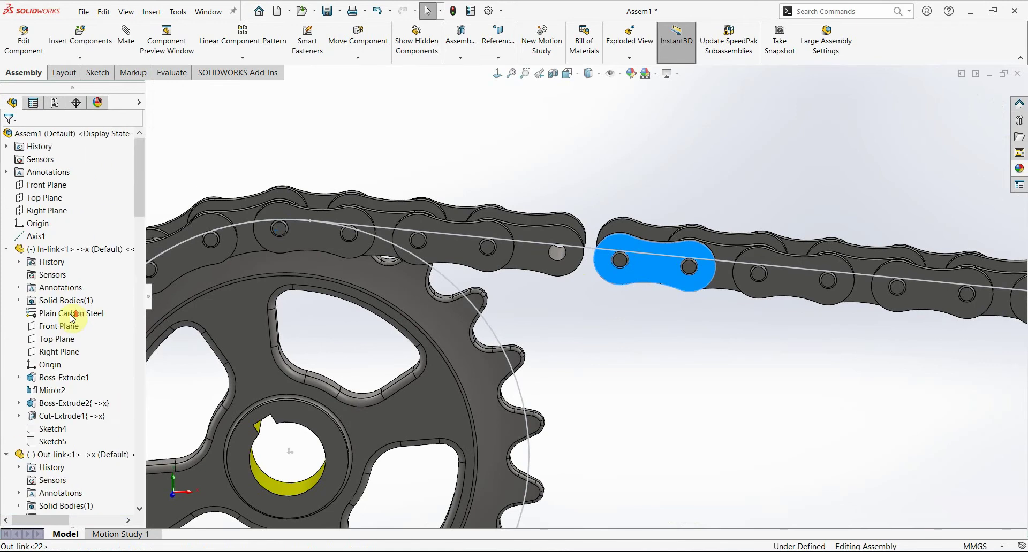
left_click(45, 185)
left_click(51, 169)
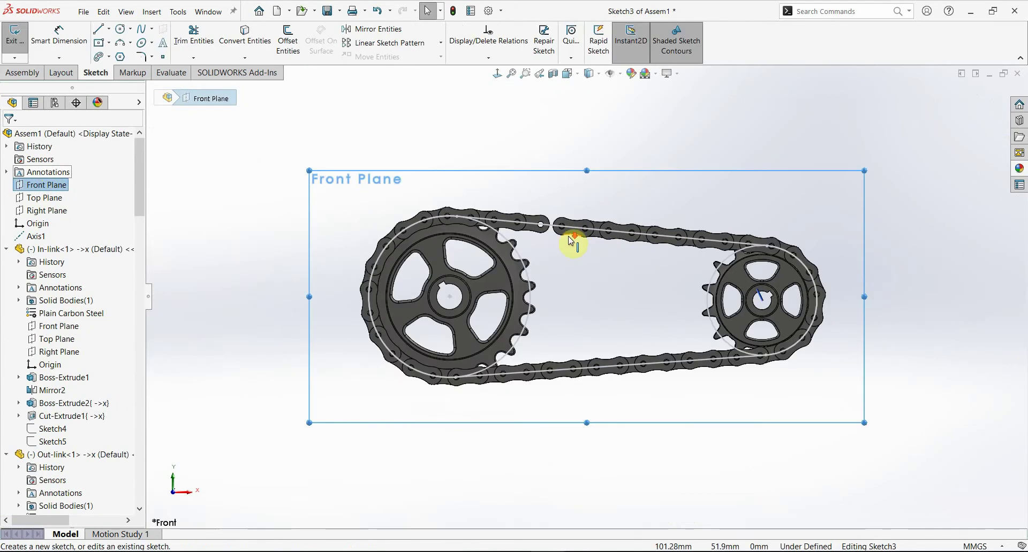
Draw a centerline between the centres of two neighbouring chain pin holes
scroll(568, 238, "down", 5)
scroll(551, 246, "down", 5)
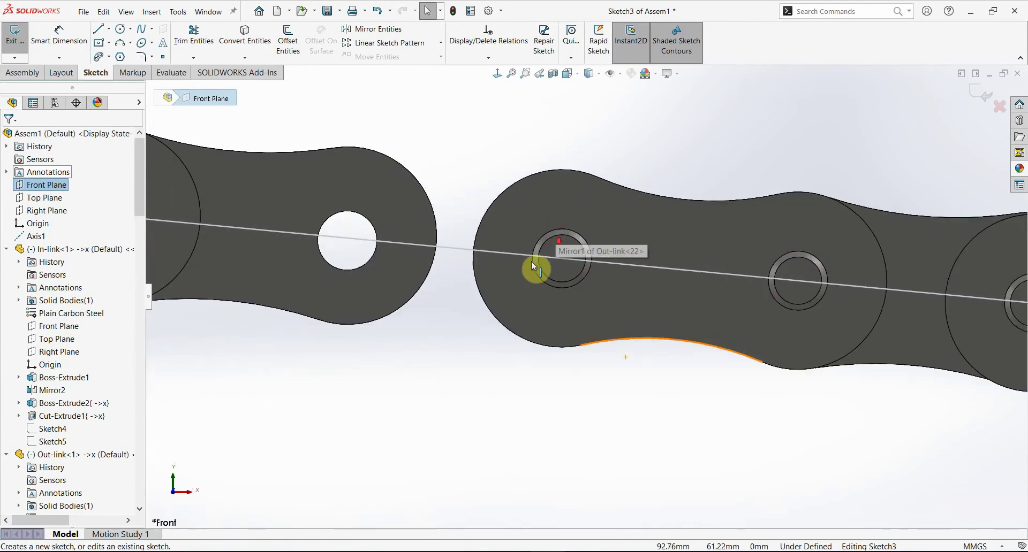
left_click(109, 29)
left_click(115, 60)
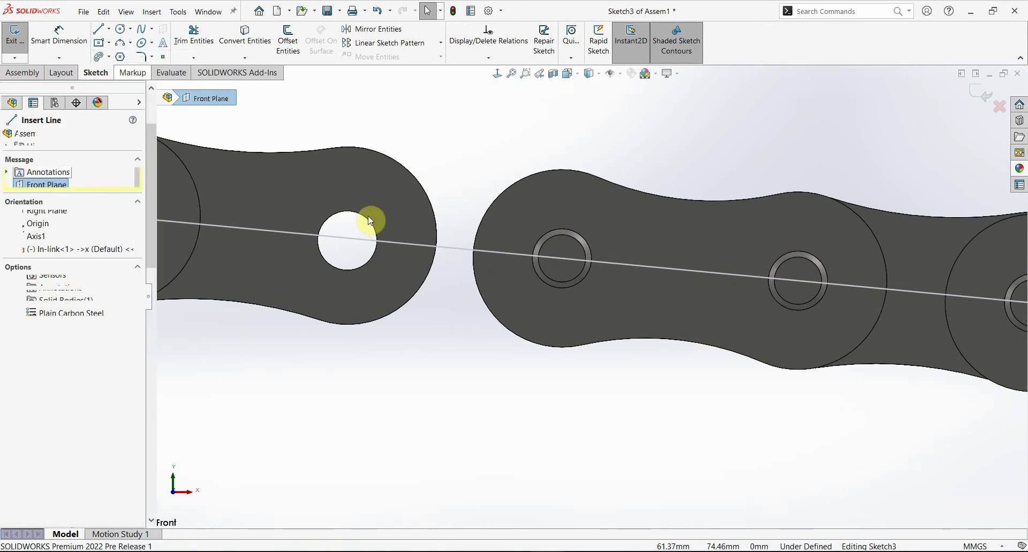
left_click(348, 241)
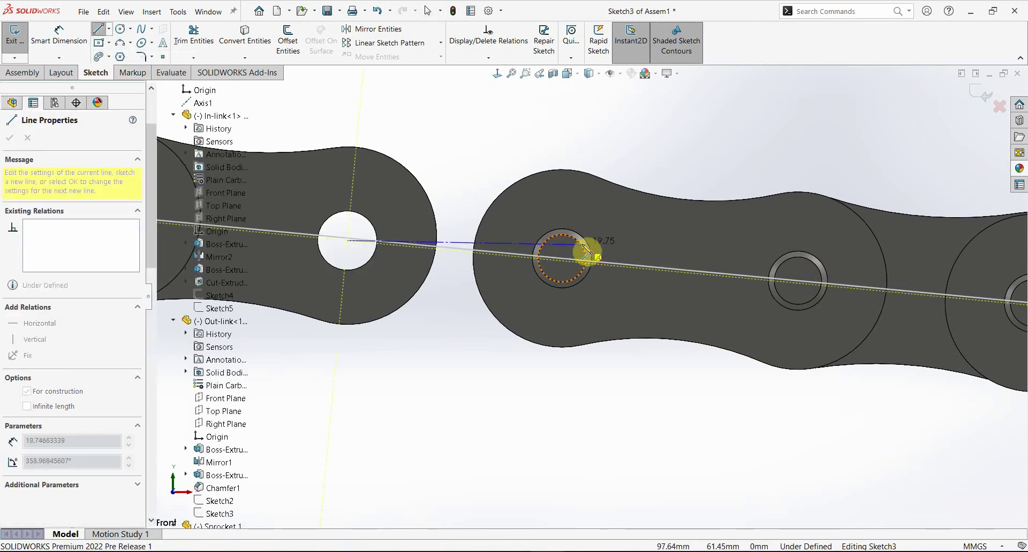
left_click(562, 262)
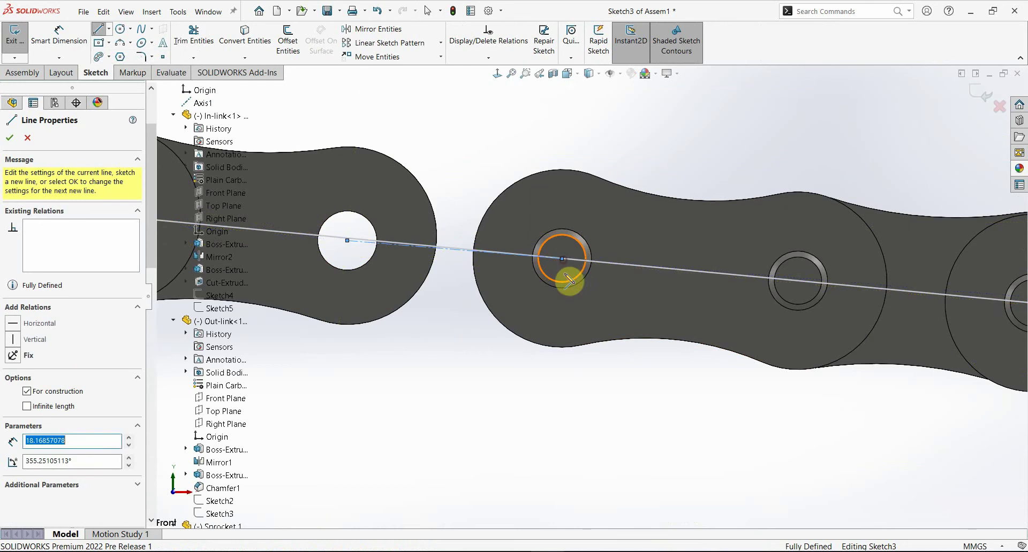
key("Escape")
Dimension the centerline as a driven 18.17 mm pitch
right_click_drag(473, 355, 496, 268)
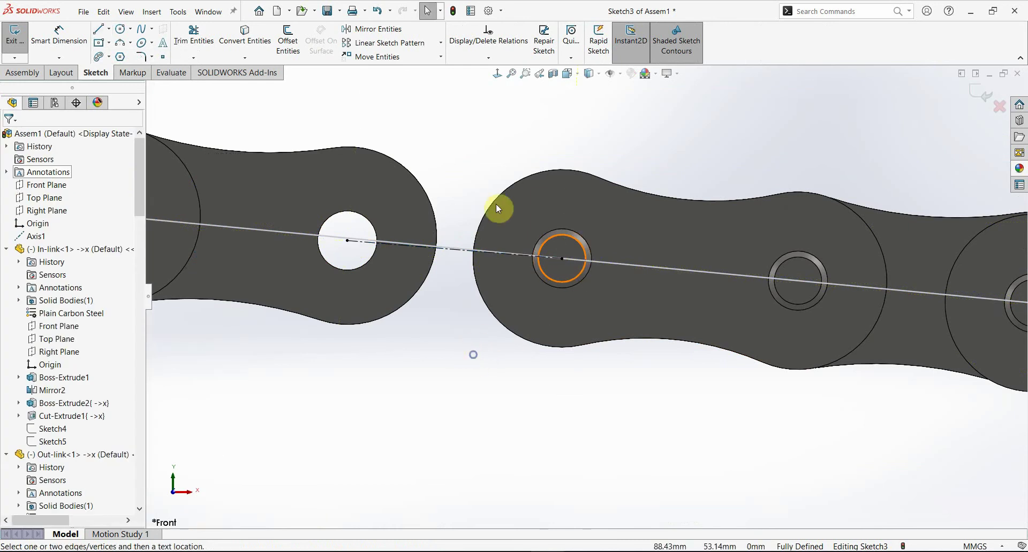
left_click(470, 242)
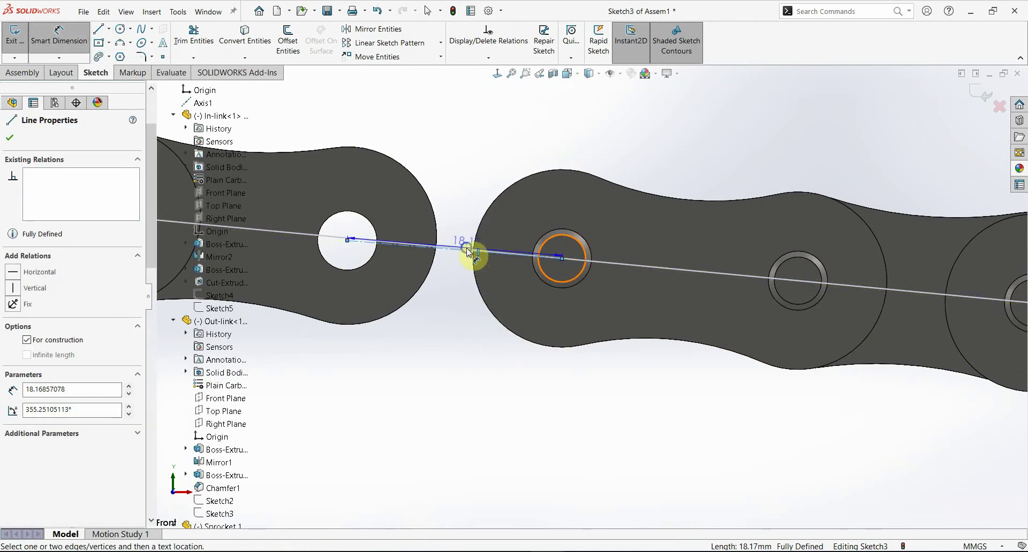
left_click(467, 221)
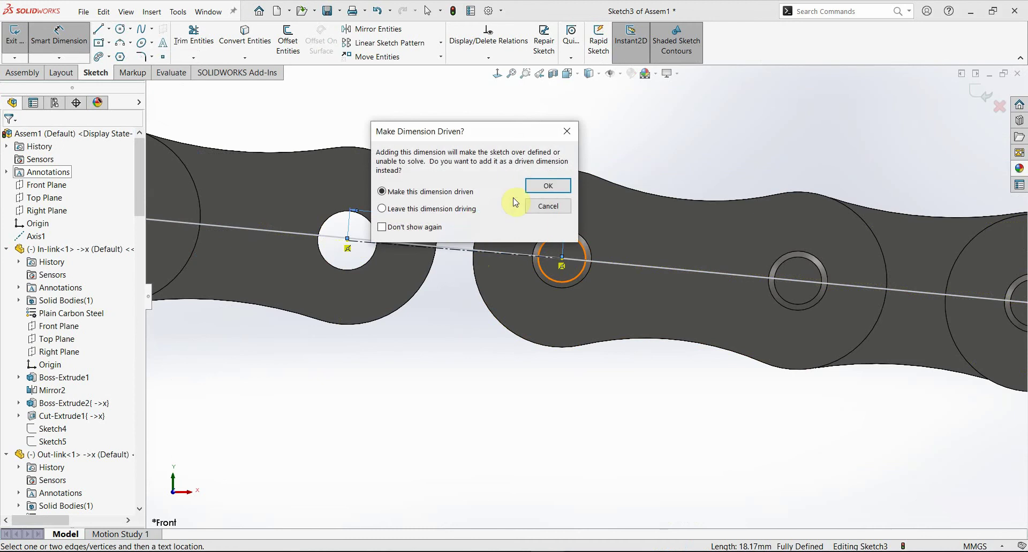
left_click(547, 186)
middle_click_drag(467, 285, 628, 306, "ctrl")
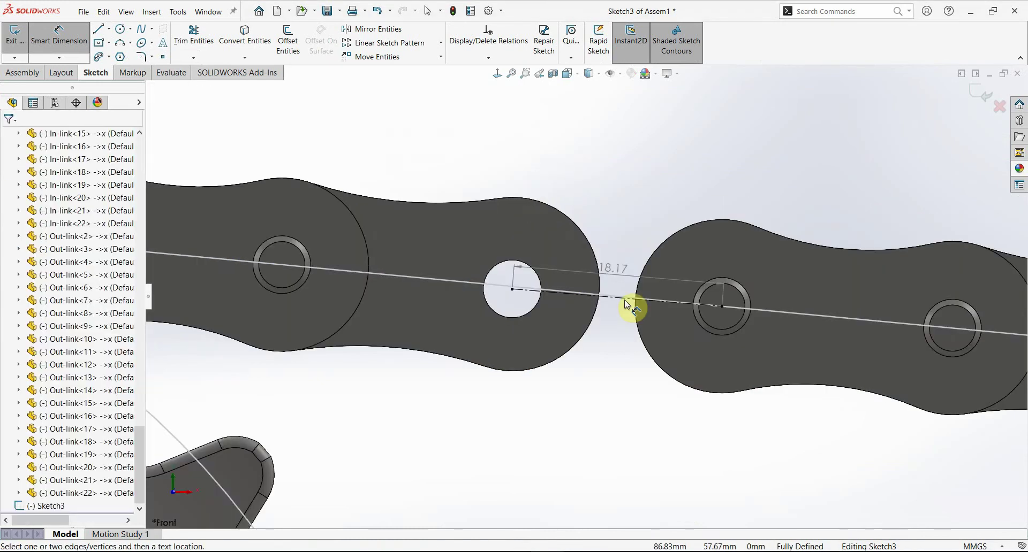
scroll(638, 256, "down", 1)
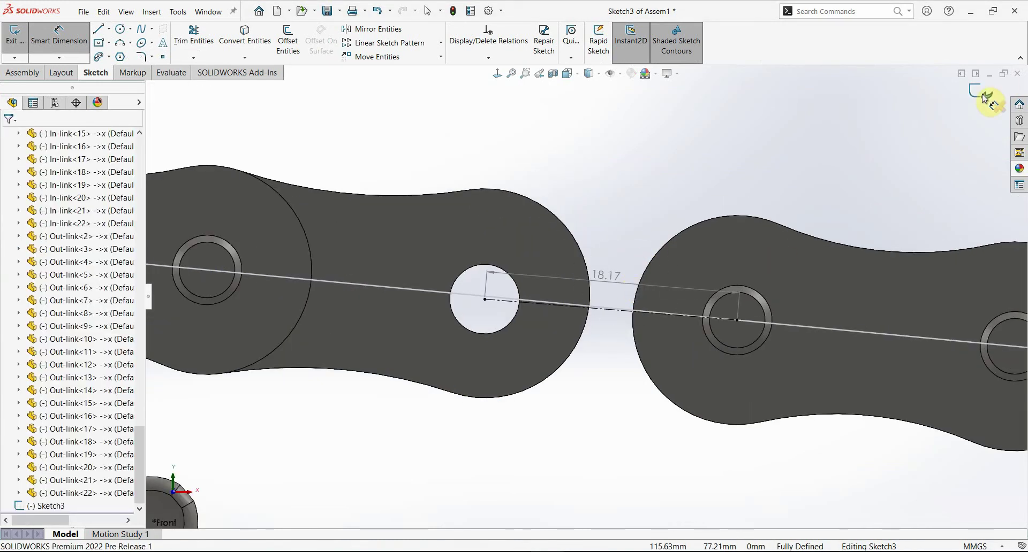
Delete the helper centerline from the sketch
key("Escape")
left_click(625, 311)
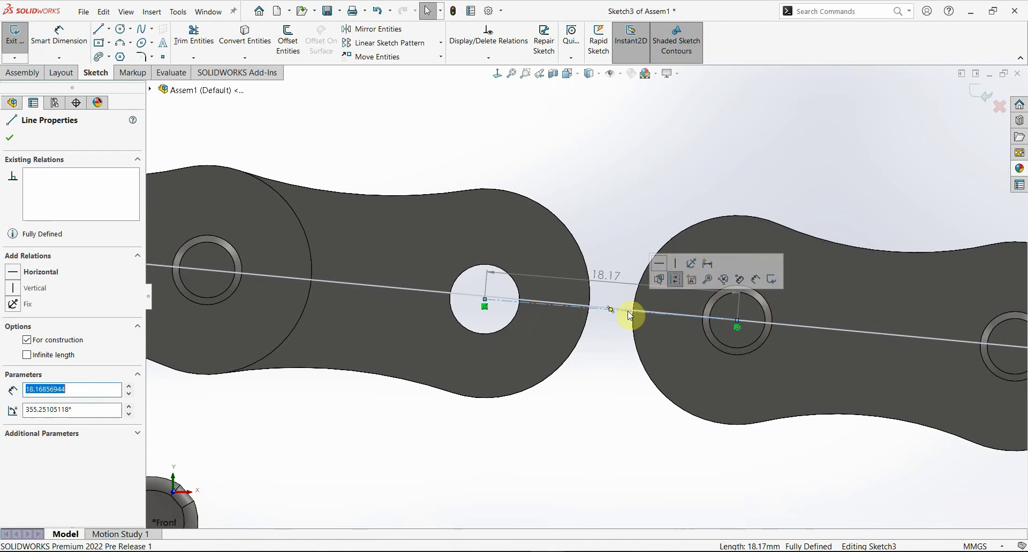
key("Delete")
left_click(458, 284)
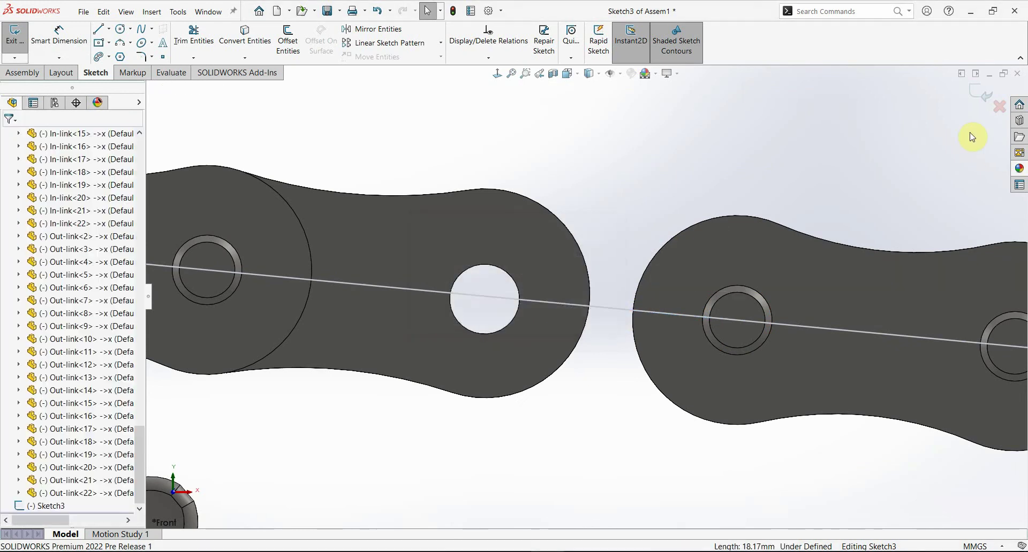
Leave the sketch and change Belt1's length from 900 mm to 881.83 mm
left_click(976, 89)
scroll(81, 428, "up", 5)
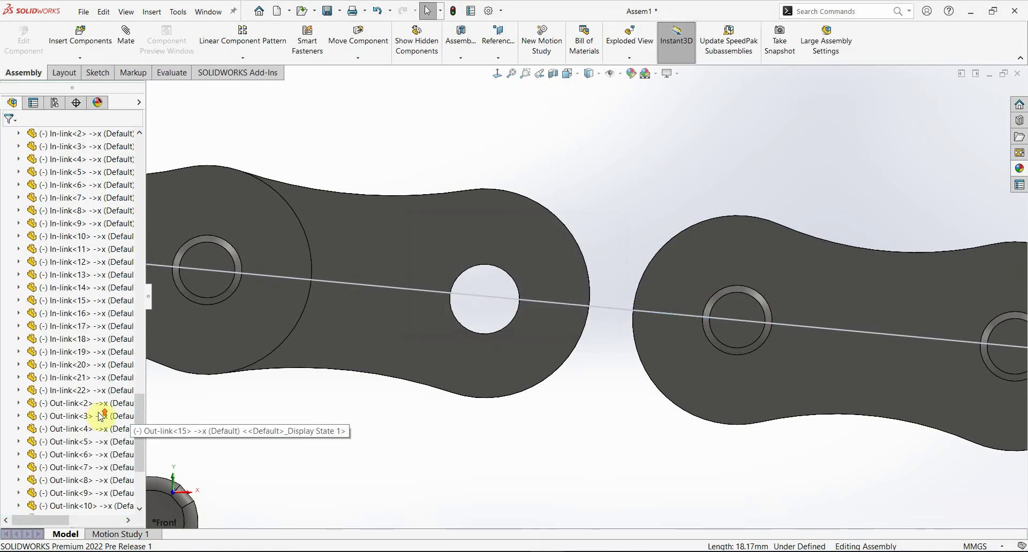
scroll(91, 428, "up", 6)
right_click(51, 364)
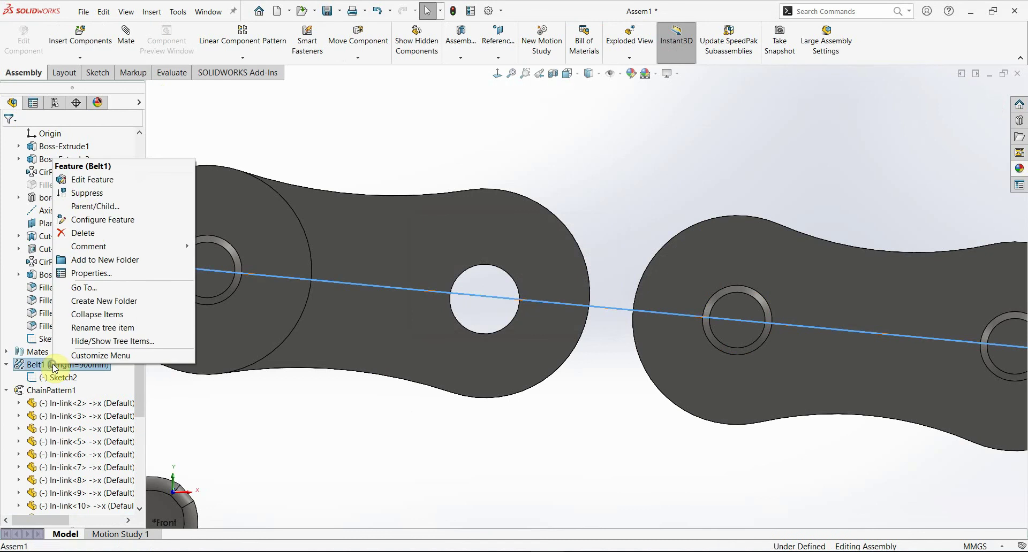
left_click(81, 182)
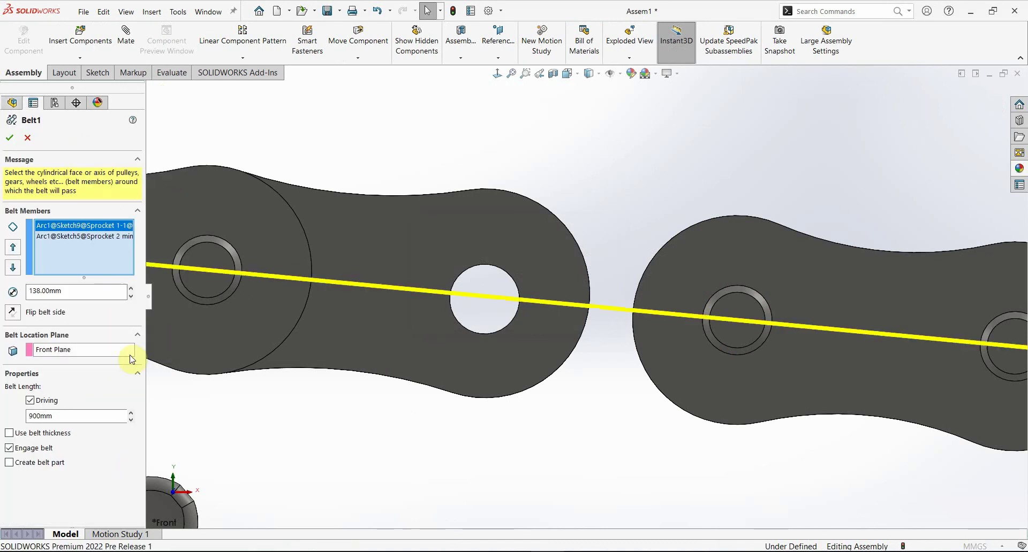
left_click(76, 417)
type("881.83")
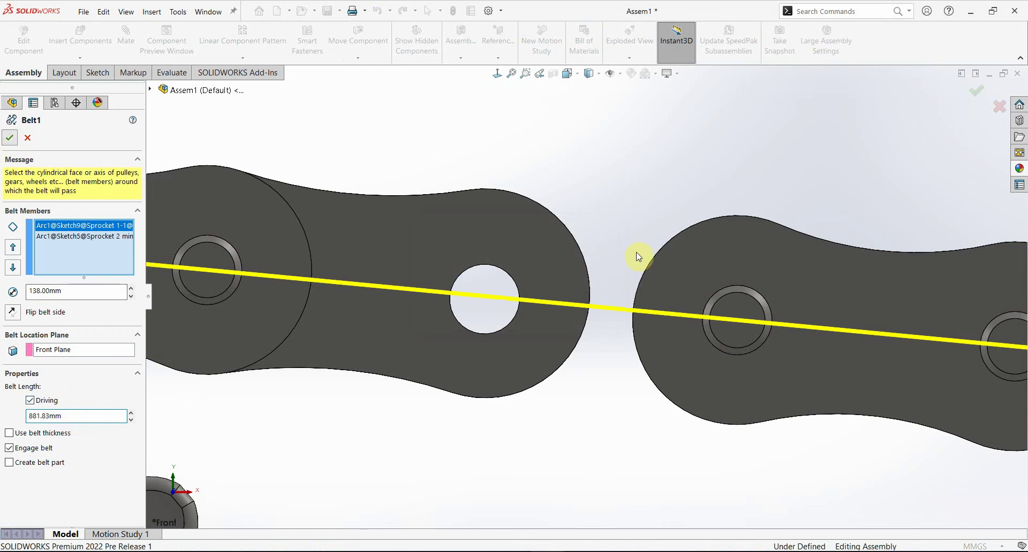
key("Return")
scroll(640, 291, "up", 3)
scroll(571, 291, "up", 4)
Turn the large sprocket to check the chain follows, inspecting the assembly from several angles
scroll(681, 310, "up", 3)
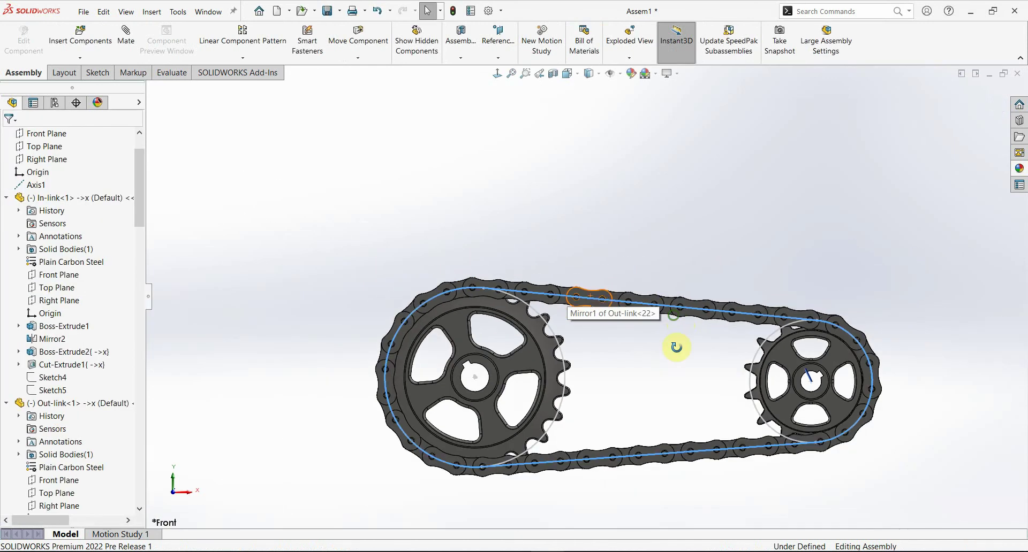
middle_click_drag(676, 348, 676, 372)
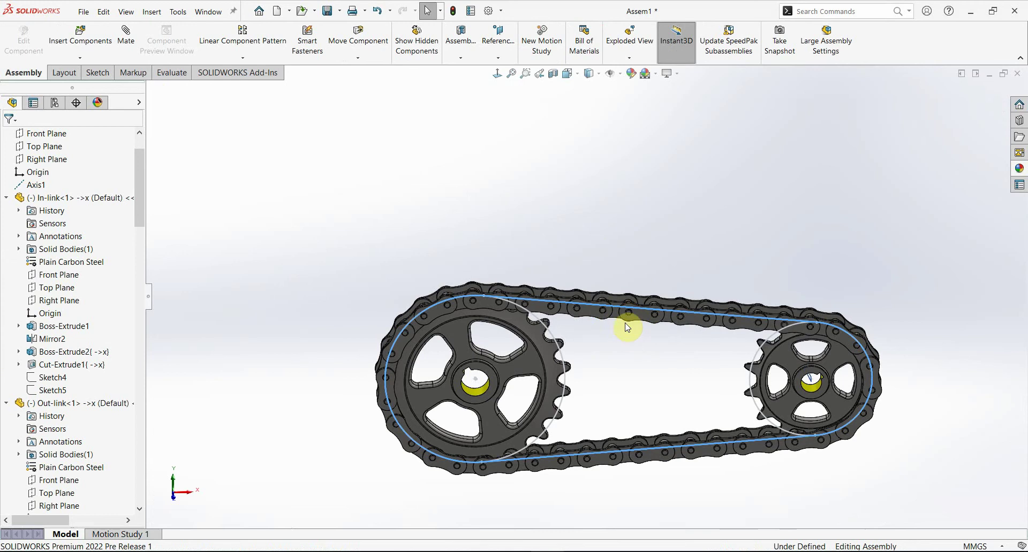
scroll(616, 369, "down", 2)
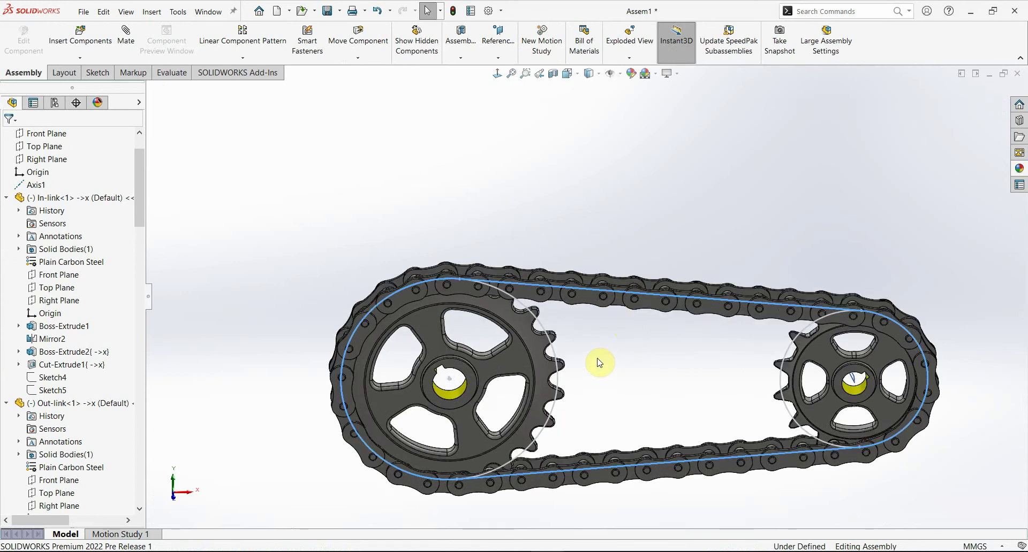
scroll(600, 364, "down", 1)
scroll(535, 348, "down", 3)
left_click(431, 303)
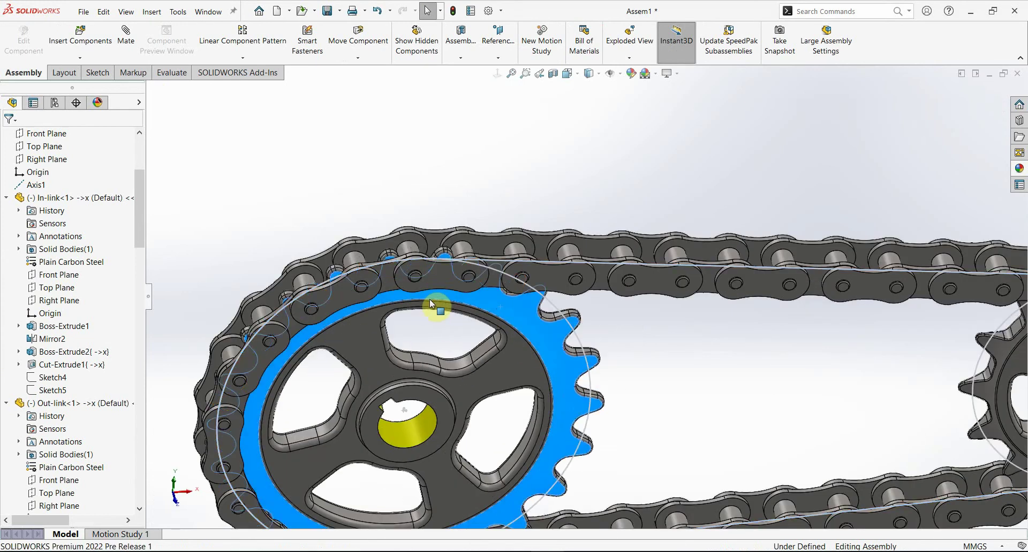
mouse_move(431, 303)
left_mouse_down()
mouse_move(508, 305)
mouse_move(454, 312)
mouse_move(516, 296)
mouse_move(500, 304)
left_mouse_up()
scroll(636, 315, "up", 2)
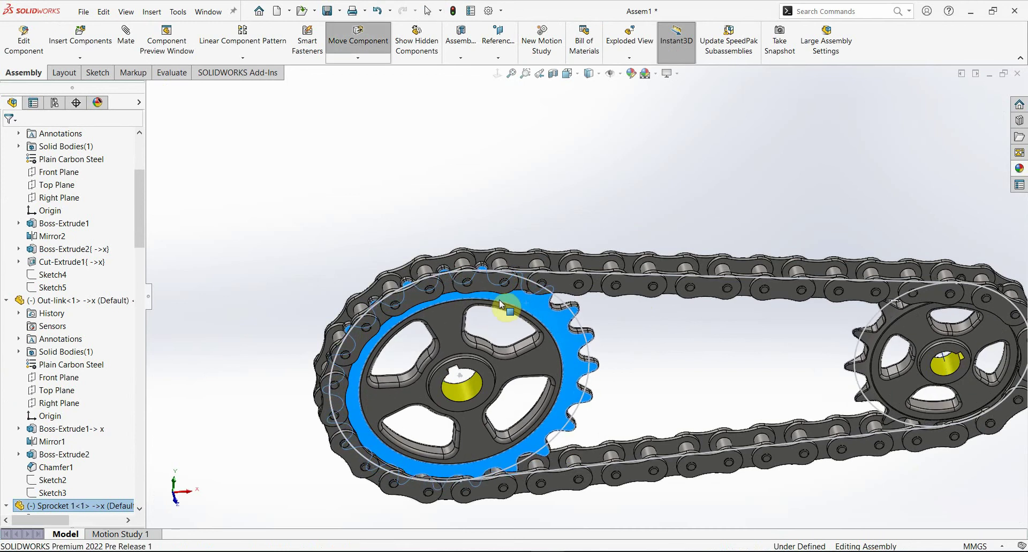
middle_click_drag(648, 343, 603, 339)
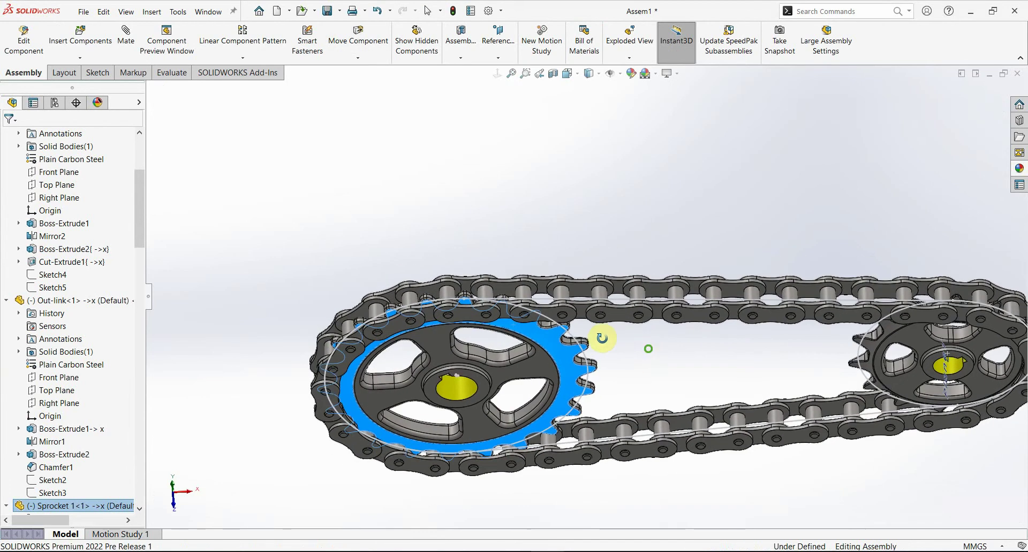
scroll(602, 339, "down", 3)
mouse_move(488, 323)
middle_mouse_down()
mouse_move(459, 351)
mouse_move(464, 312)
mouse_move(509, 310)
middle_mouse_up()
scroll(624, 347, "up", 5)
mouse_move(624, 347)
middle_mouse_down()
mouse_move(631, 202)
mouse_move(598, 214)
mouse_move(617, 225)
middle_mouse_up()
scroll(564, 344, "down", 2)
middle_click_drag(564, 343, 535, 351)
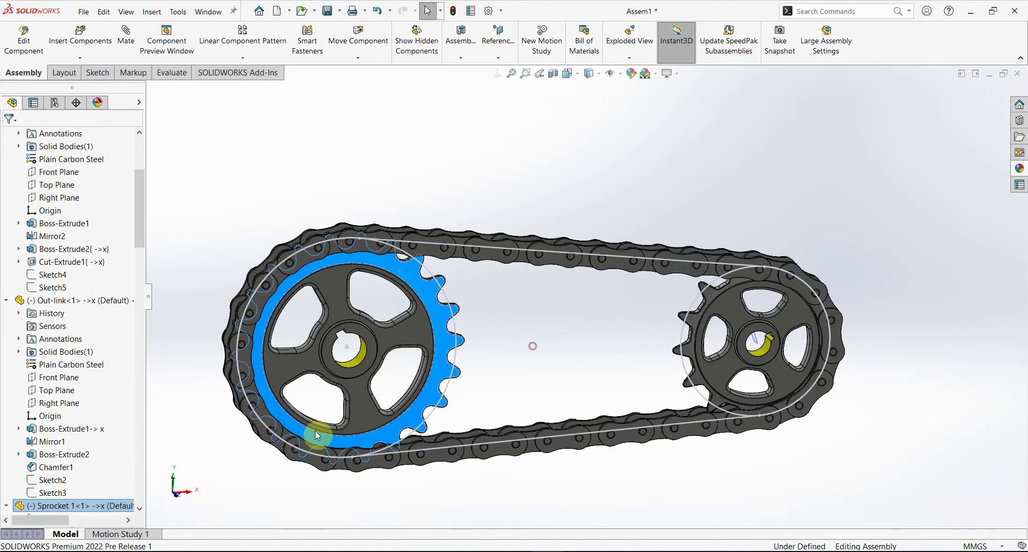
Hide both sprocket sketch circles and the belt path sketch
left_click(456, 329)
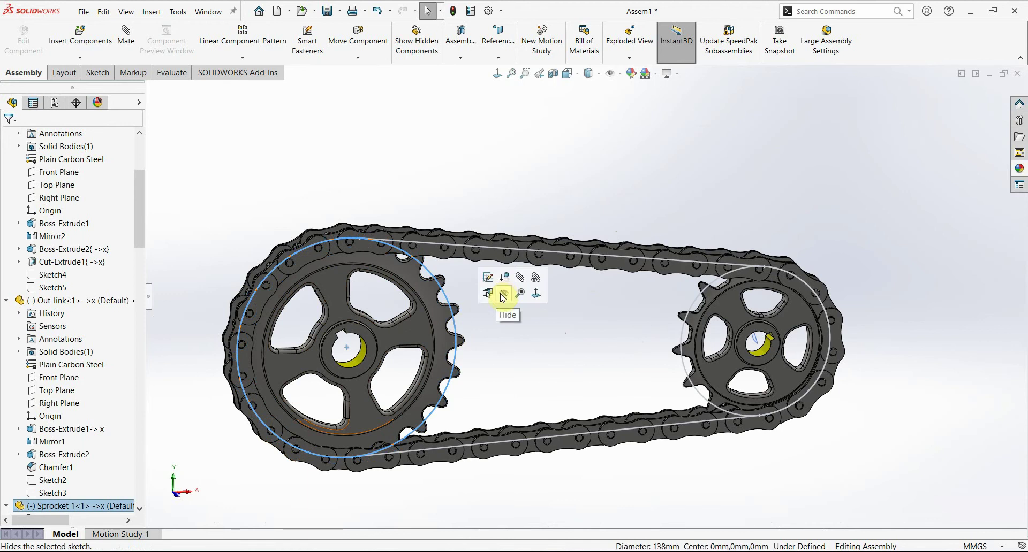
left_click(503, 297)
left_click(525, 253)
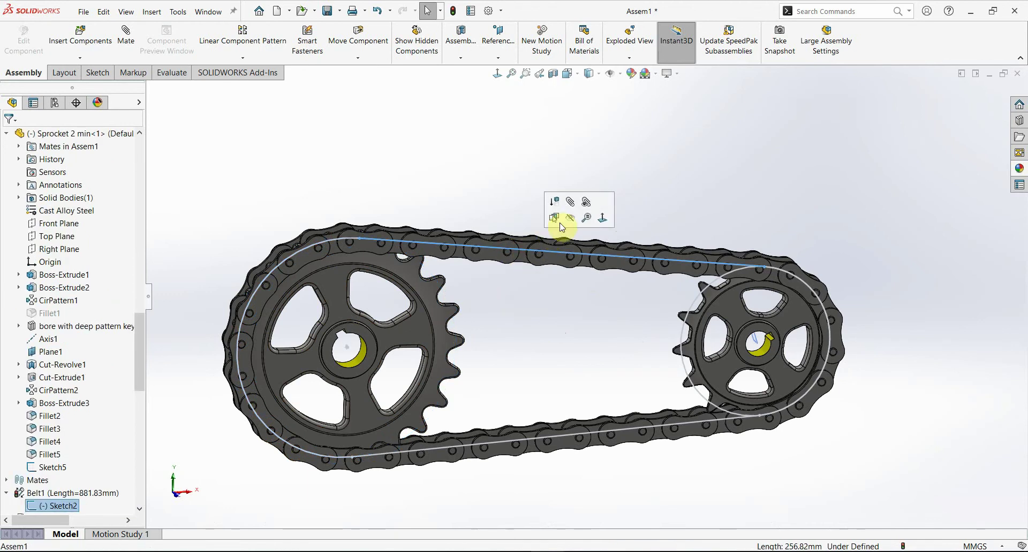
left_click(569, 218)
left_click(690, 303)
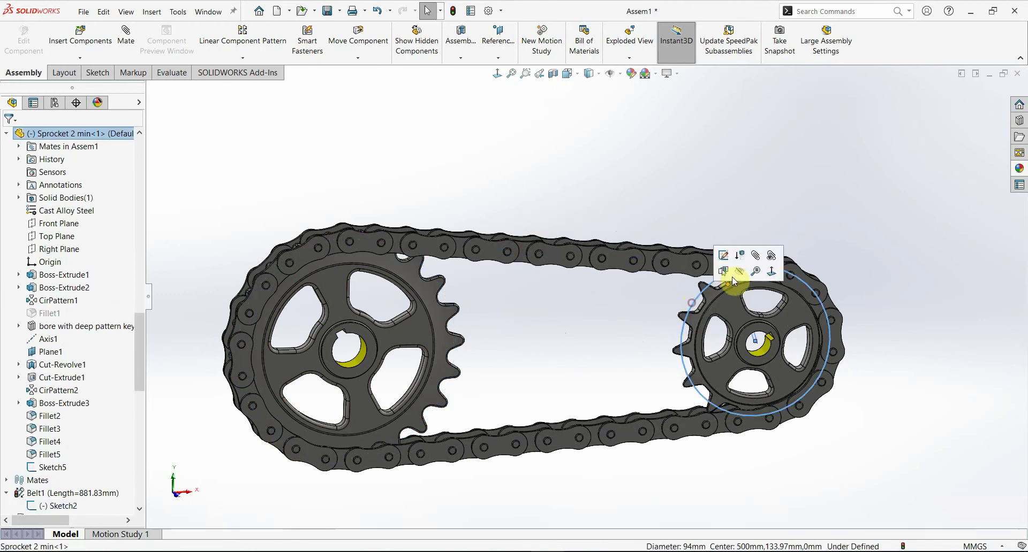
left_click(733, 278)
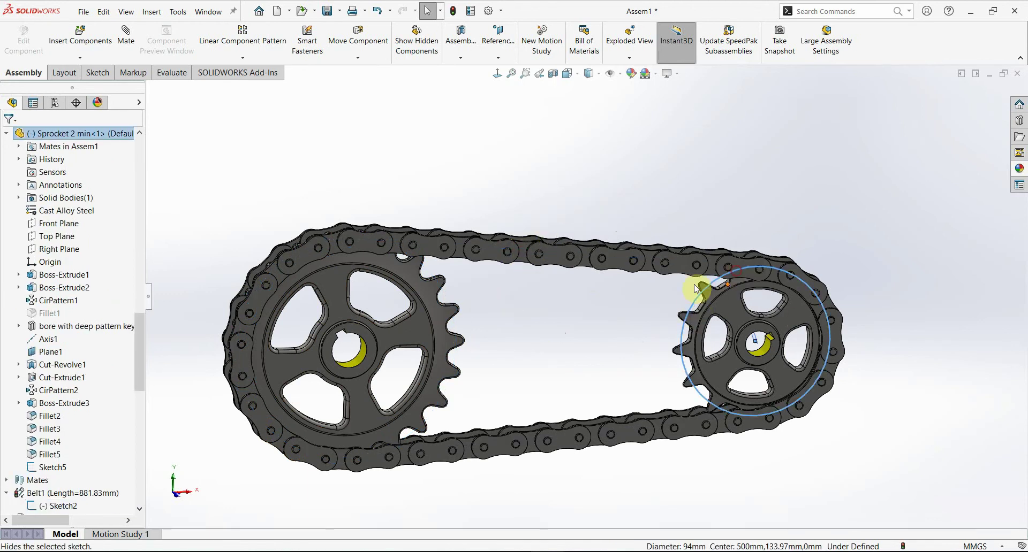
Start a Gear mate on the large sprocket's edge, clearing a wrong selection
left_click(121, 535)
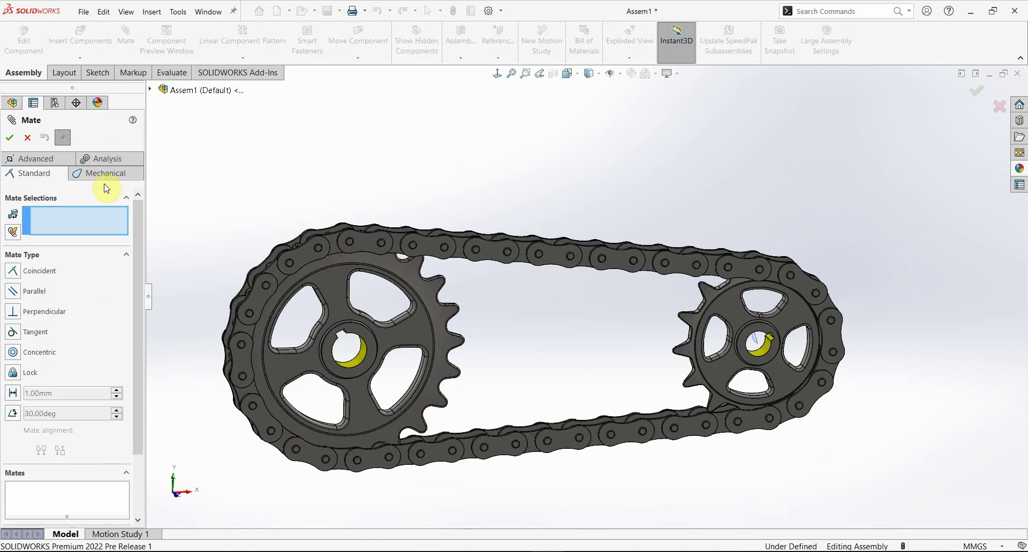
left_click(105, 175)
left_click(15, 329)
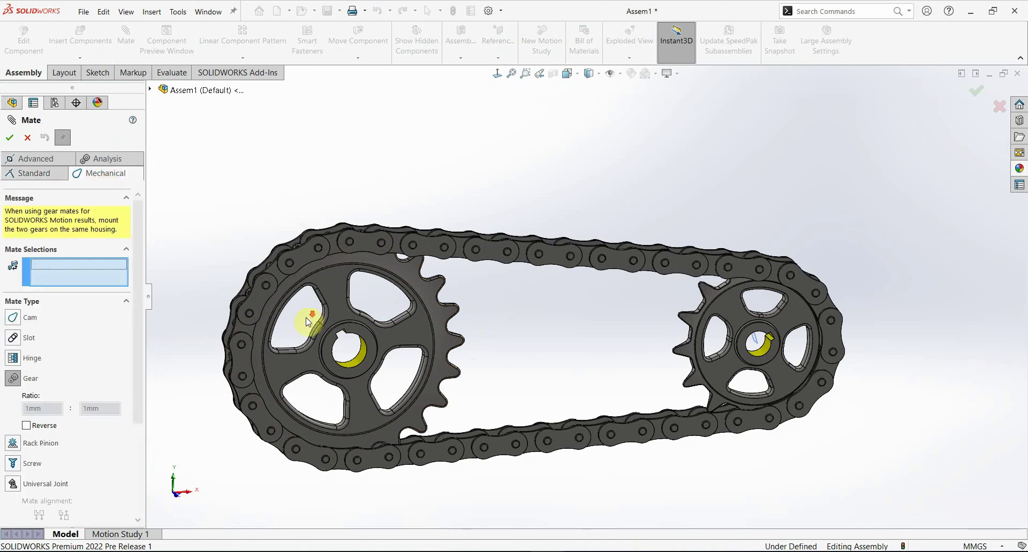
scroll(308, 316, "down", 4)
left_click(457, 197)
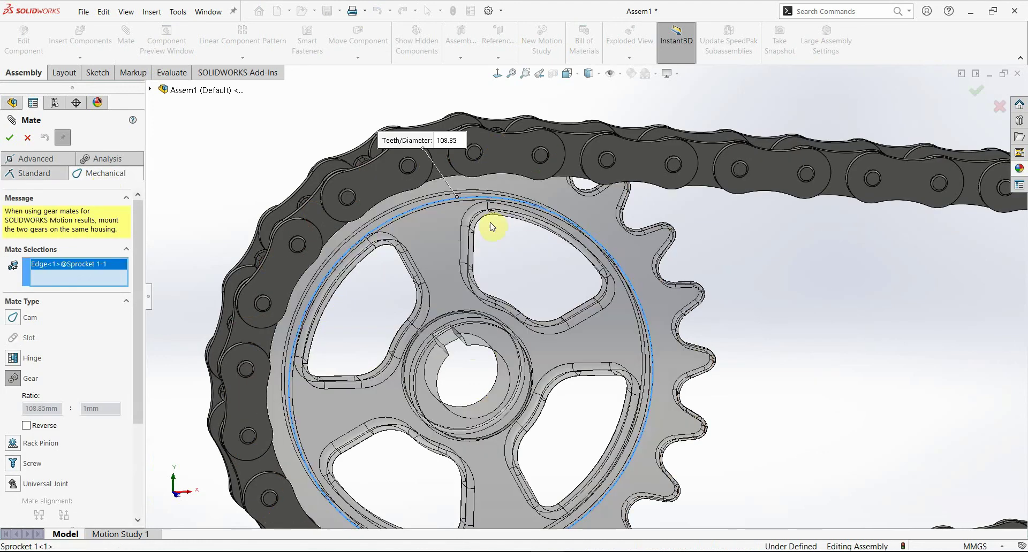
right_click(40, 263)
left_click(75, 270)
scroll(709, 262, "down", 3)
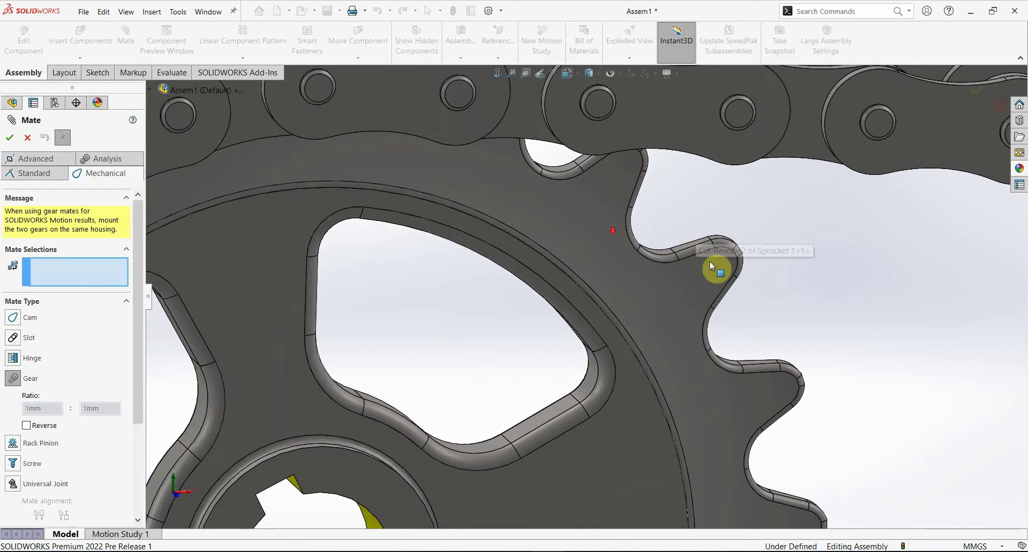
scroll(541, 322, "down", 3)
scroll(715, 244, "down", 2)
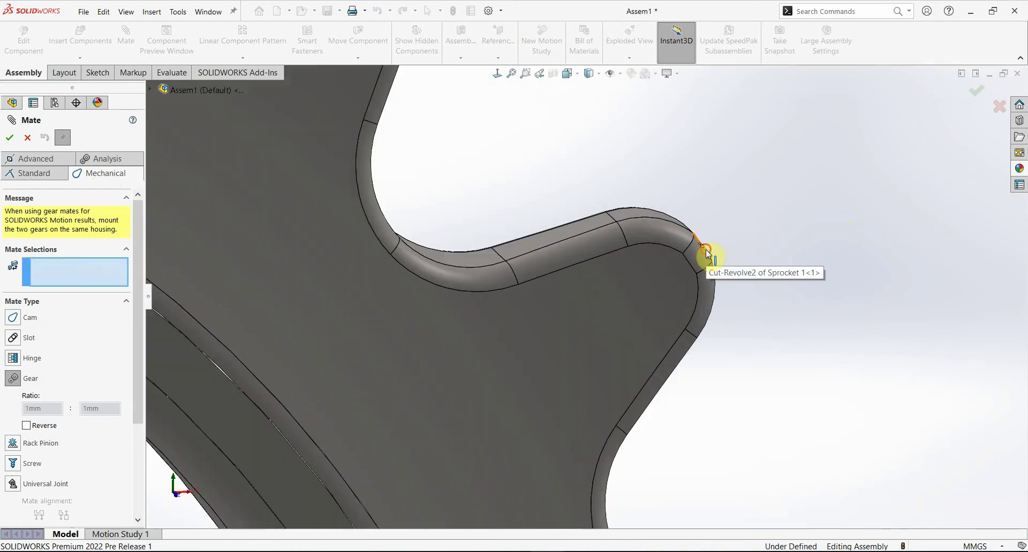
Gear-mate the sprocket edge to a chain link's round edge, reversed at 148 mm:50
left_click(706, 254)
scroll(669, 249, "up", 5)
scroll(393, 185, "down", 2)
scroll(369, 180, "down", 2)
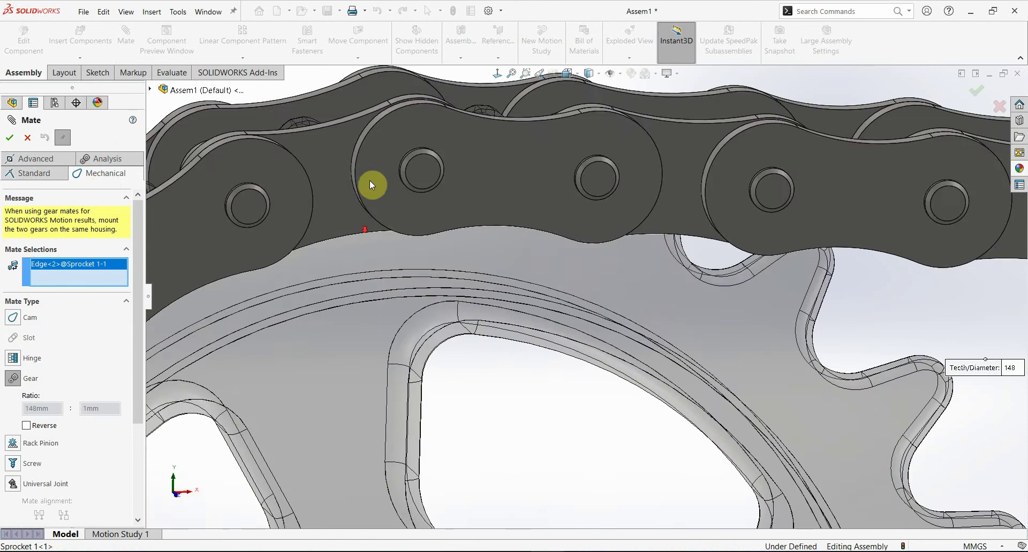
scroll(372, 185, "down", 2)
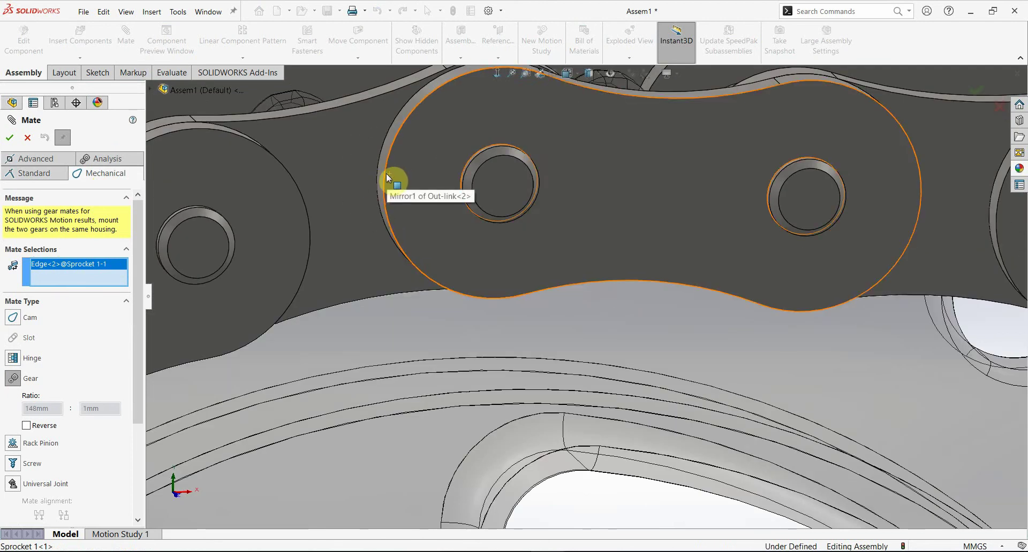
left_click(385, 173)
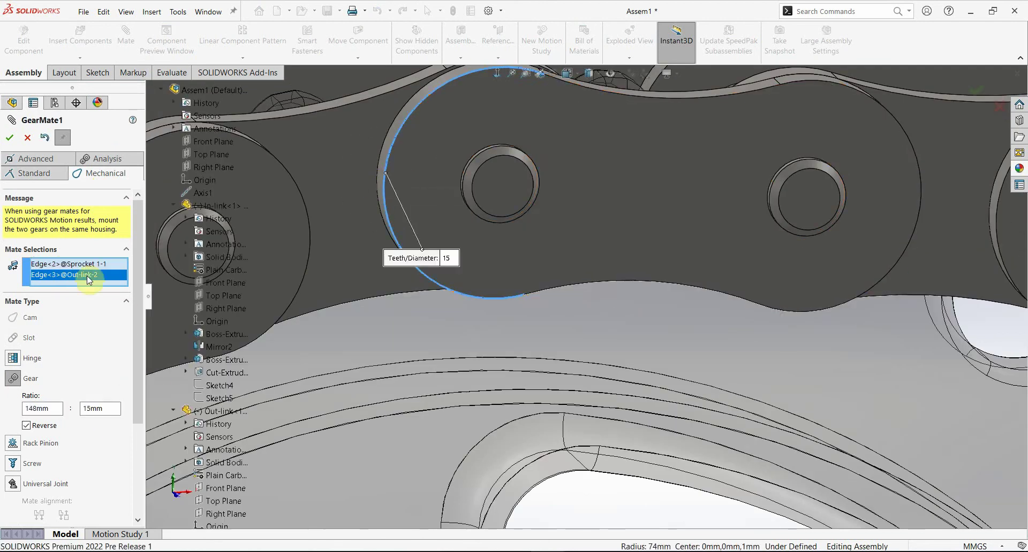
scroll(673, 381, "up", 8)
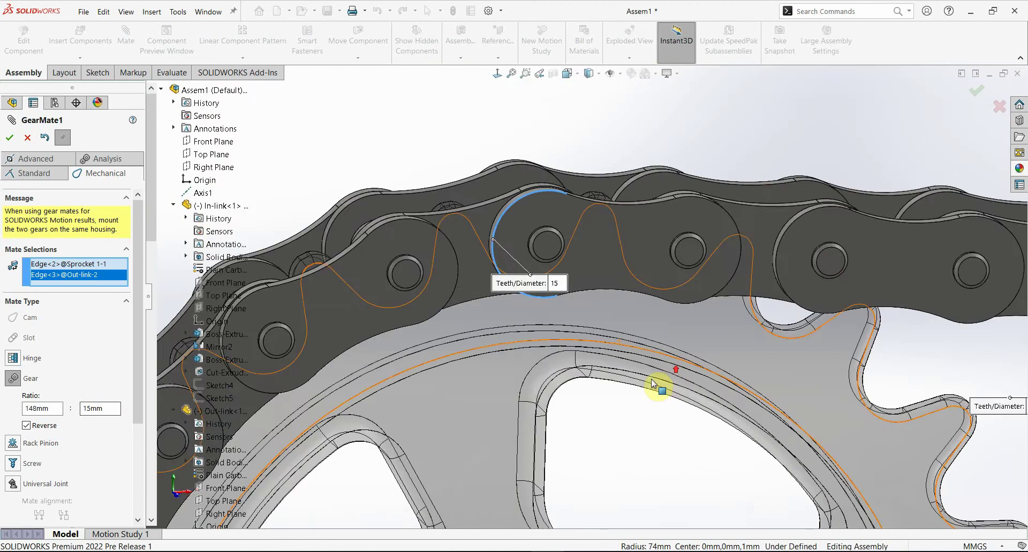
scroll(660, 385, "up", 2)
scroll(649, 336, "down", 5)
scroll(648, 336, "up", 4)
type("50")
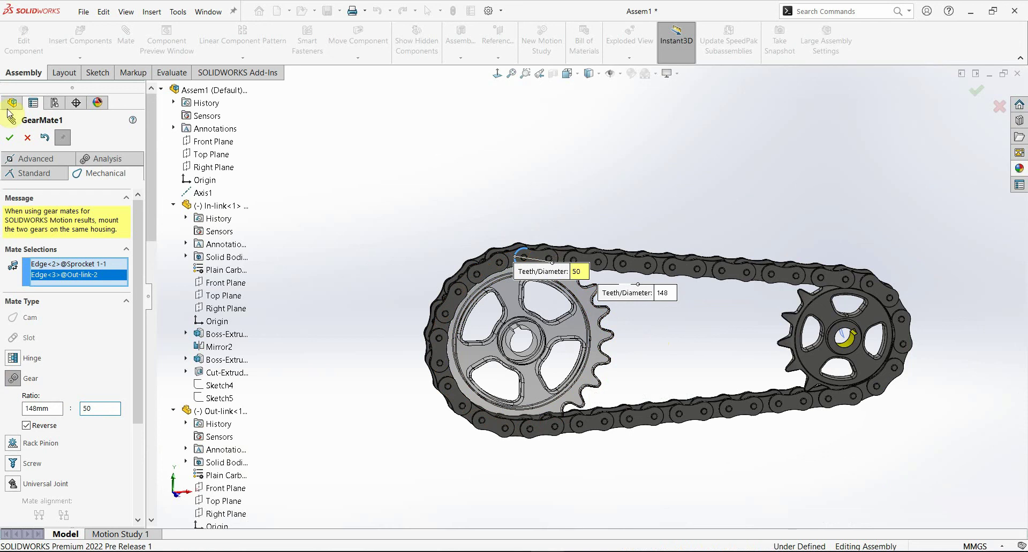
left_click(10, 139)
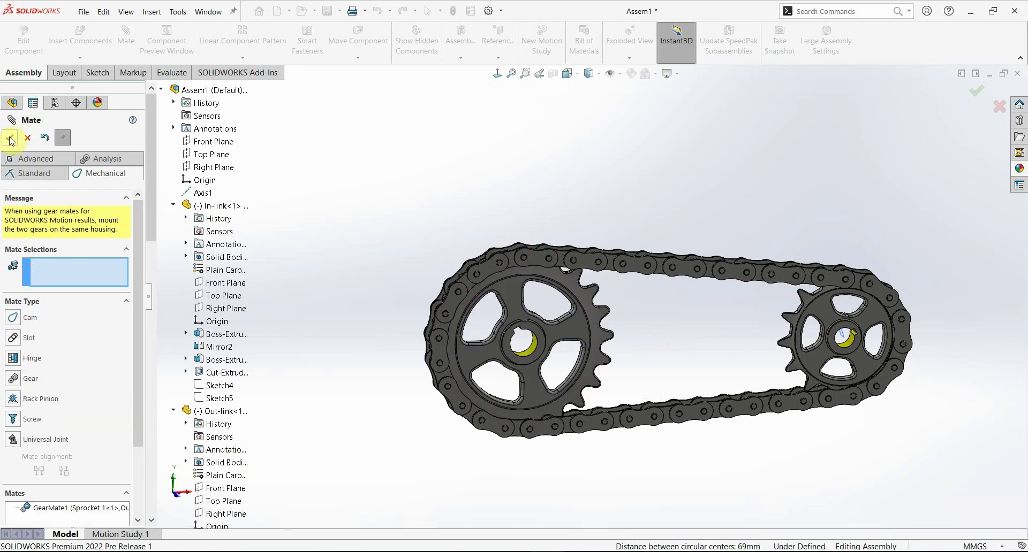
left_click(11, 139)
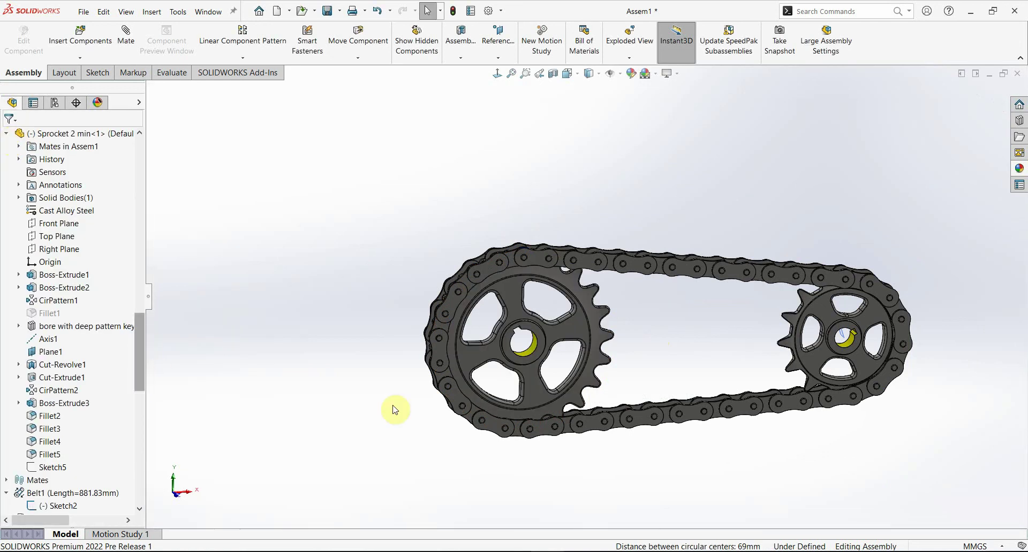
Rotate the large sprocket to confirm it drives the chain
scroll(572, 302, "down", 3)
scroll(572, 250, "down", 1)
left_click(573, 249)
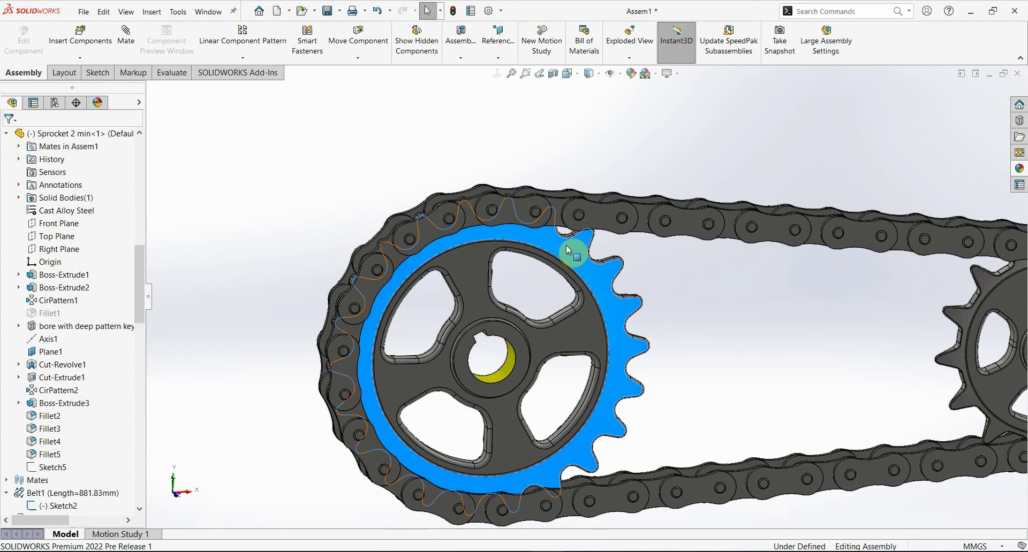
left_click_drag(572, 248, 556, 247)
key("Escape")
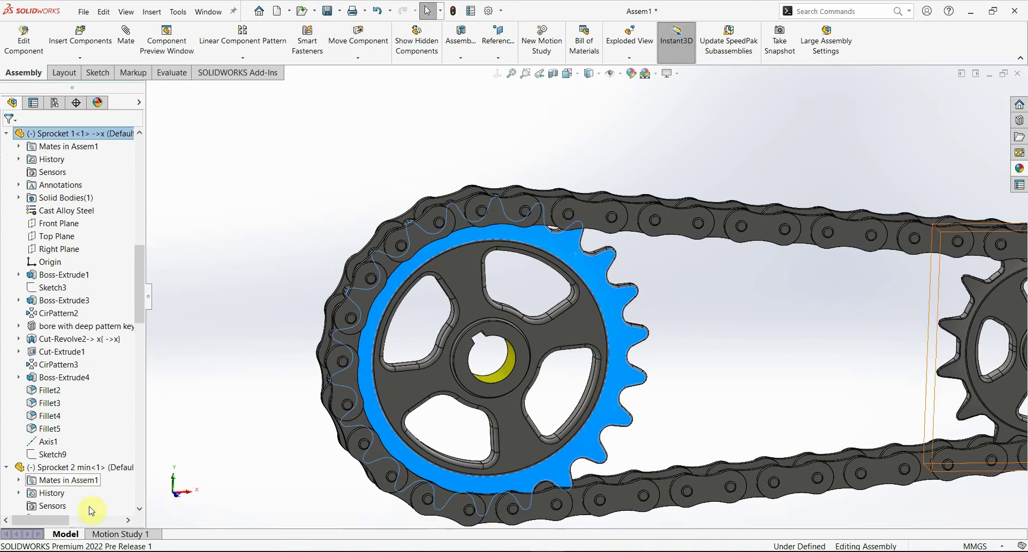
Open Motion Study 1, dismiss the animation start-state prompt, and begin adding a motor
left_click(115, 535)
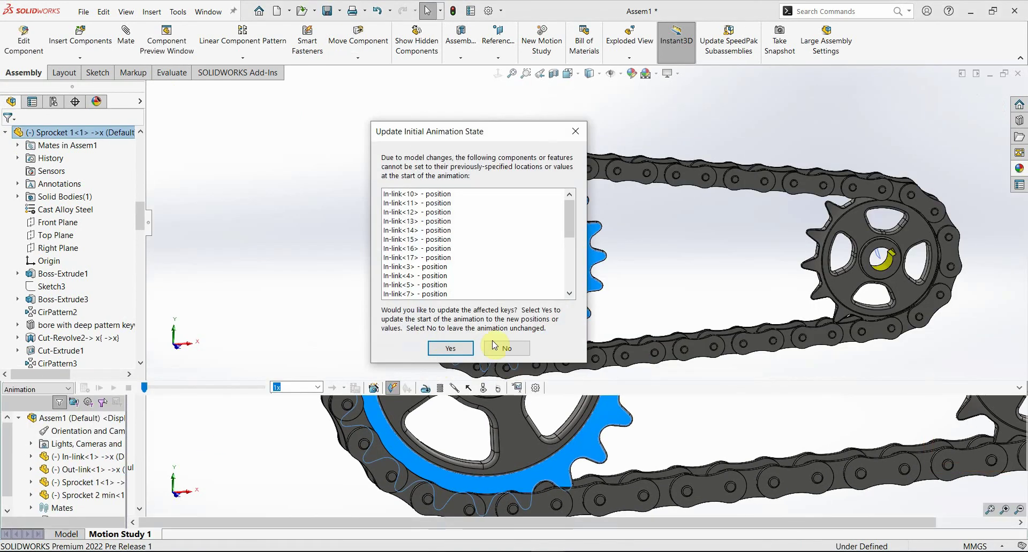
left_click(493, 345)
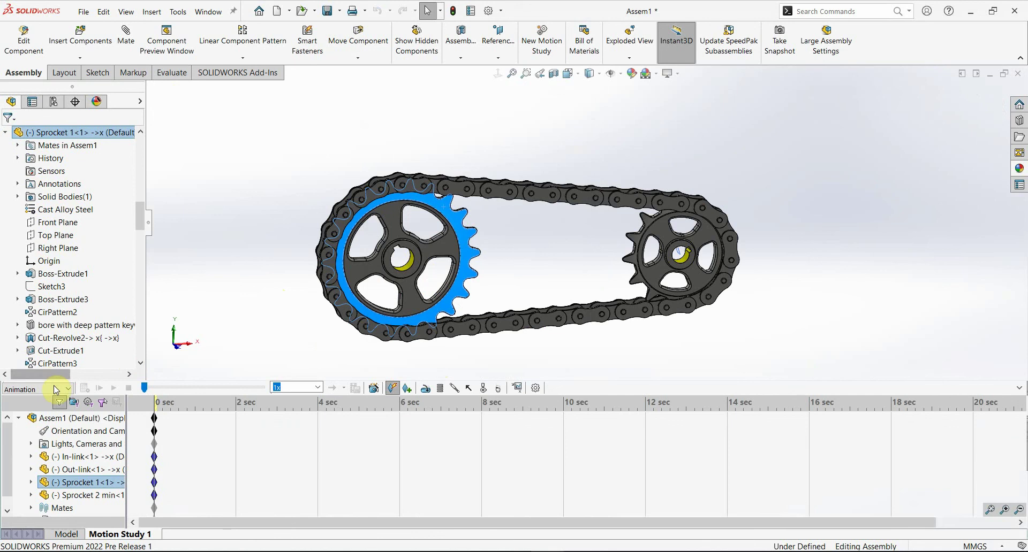
left_click(55, 391)
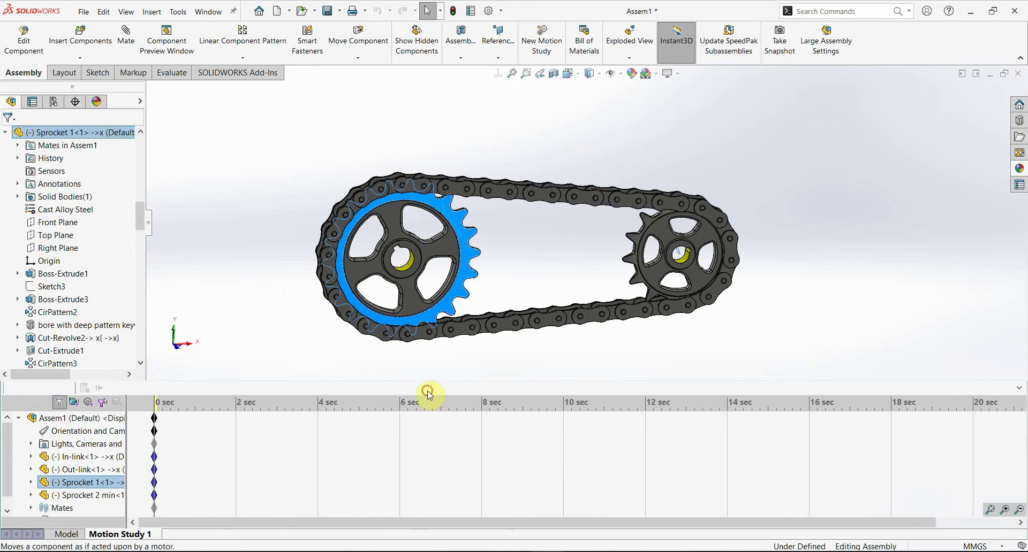
left_click(427, 391)
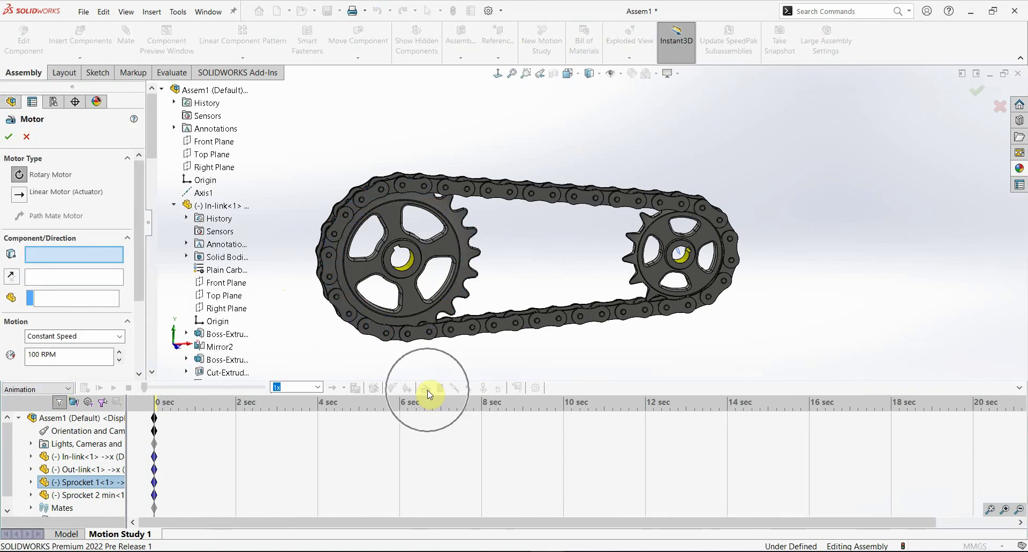
Add a 10 RPM rotary motor on the large sprocket's edge and calculate the study
scroll(465, 241, "down", 2)
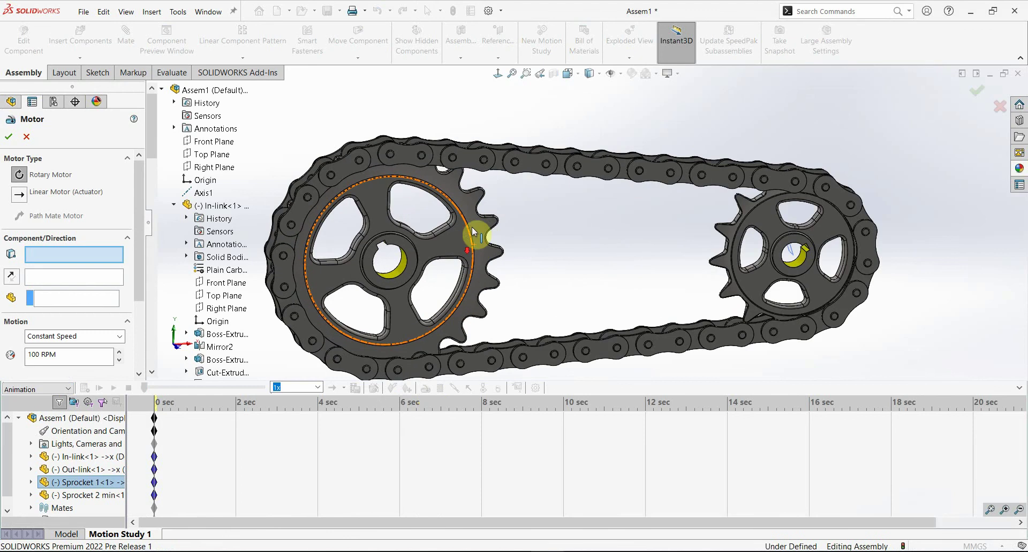
left_click(470, 231)
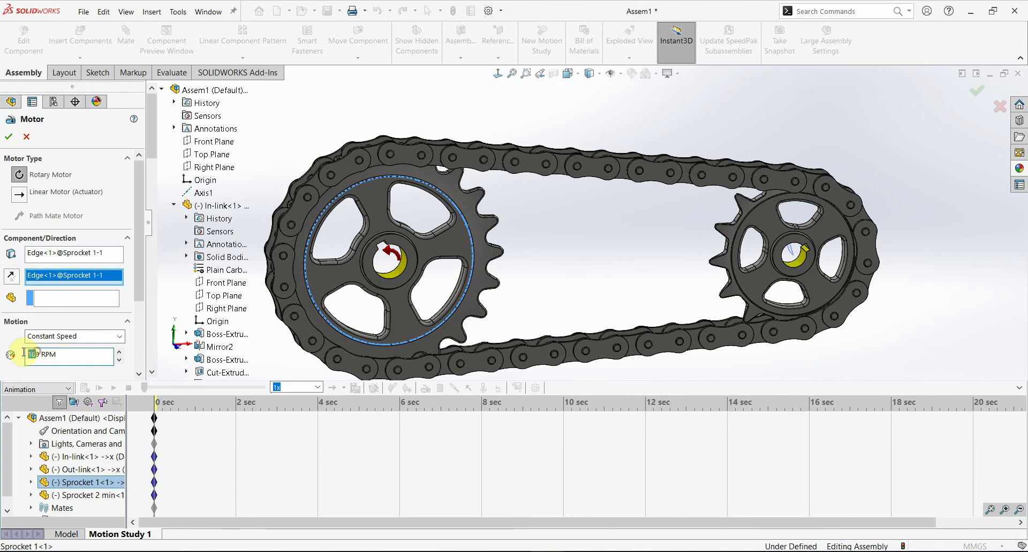
left_click(10, 138)
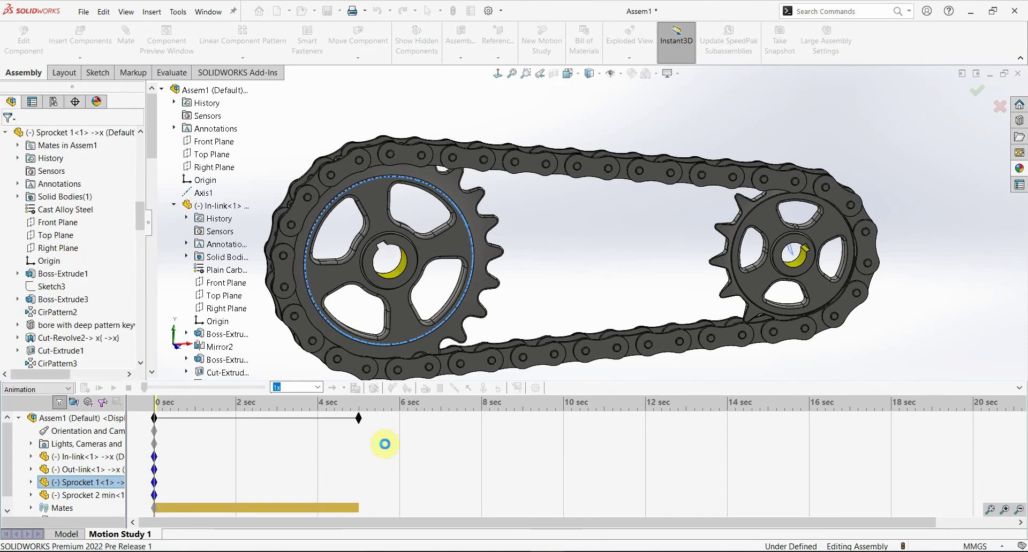
mouse_move(359, 419)
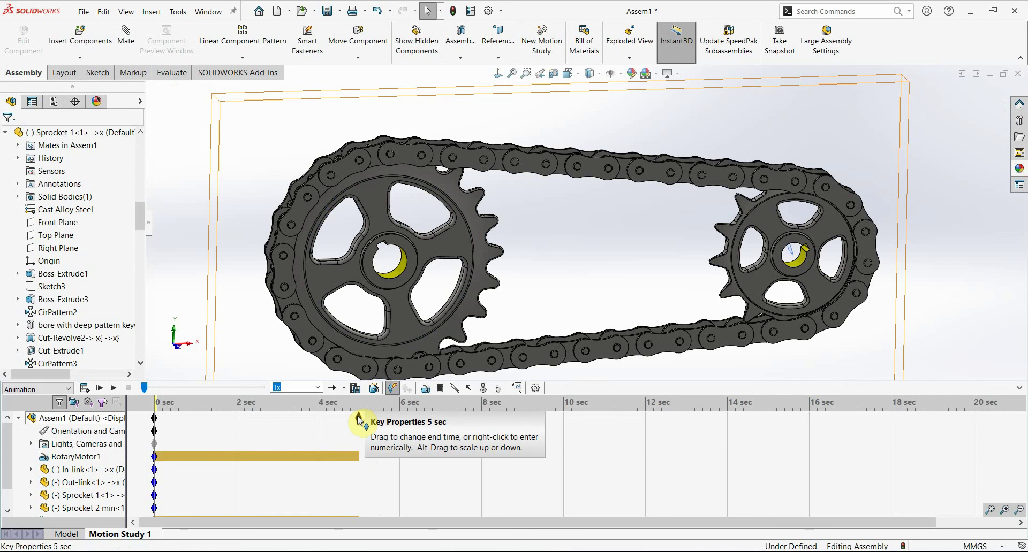
left_click(147, 415)
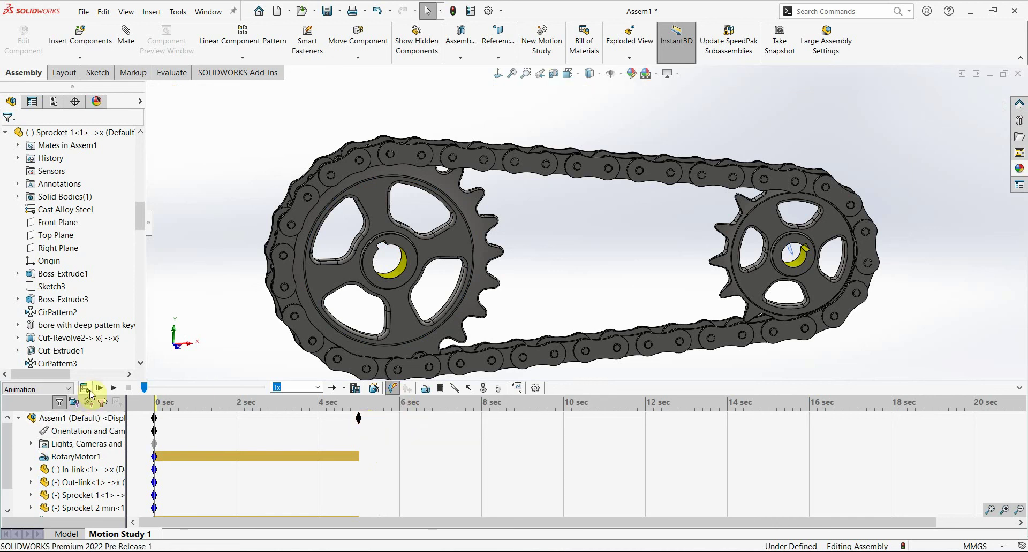
left_click(84, 388)
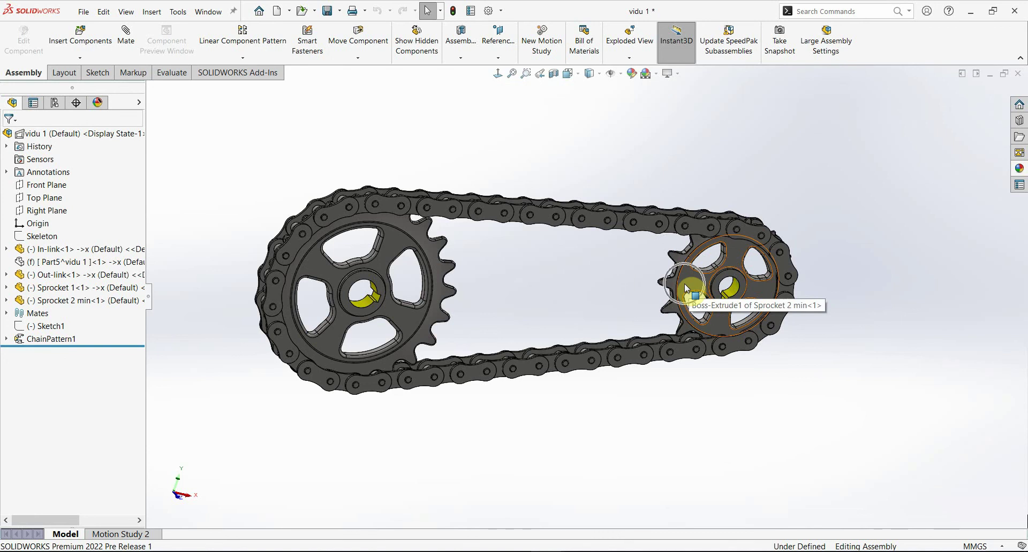
left_click(10, 316)
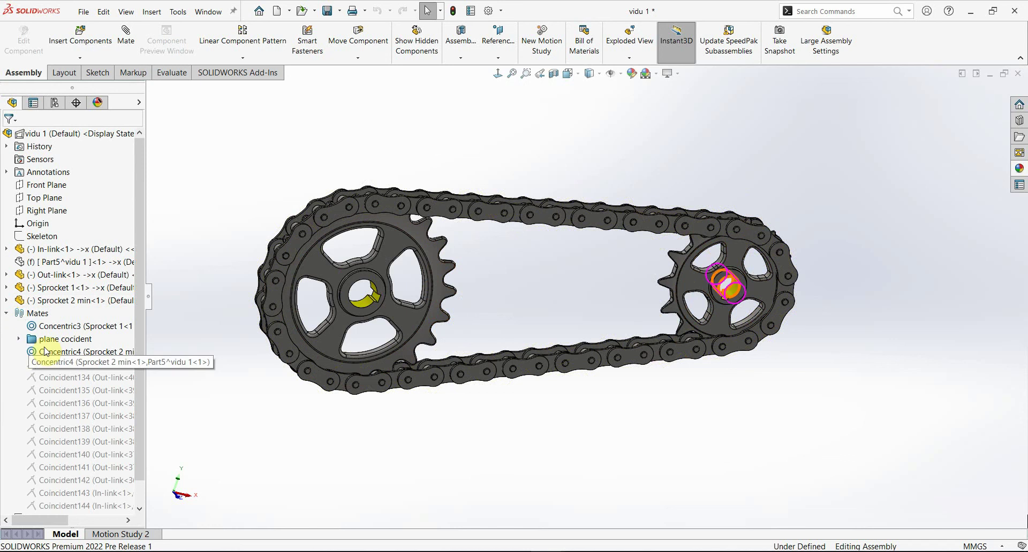
left_click(19, 340)
left_click(91, 172)
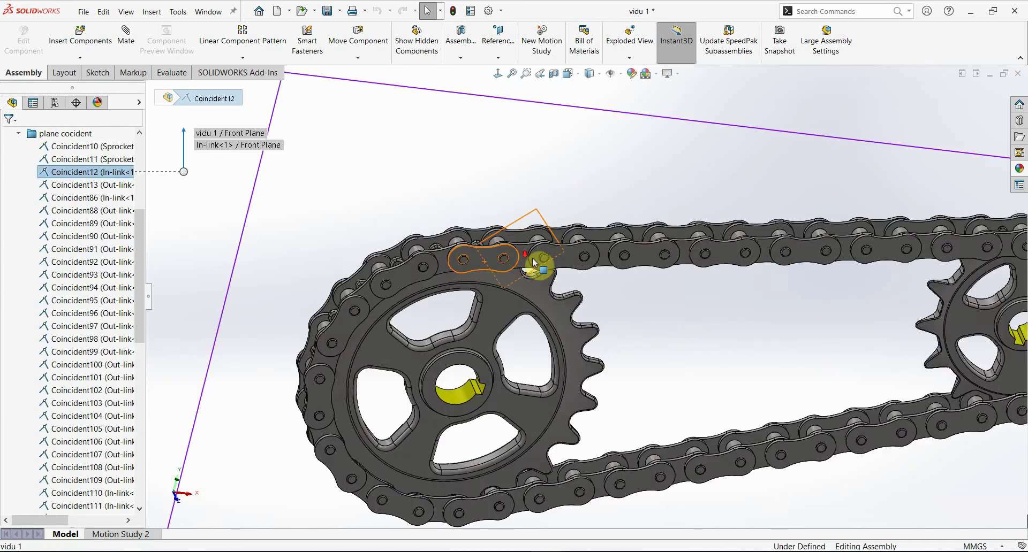
scroll(537, 250, "up", 5)
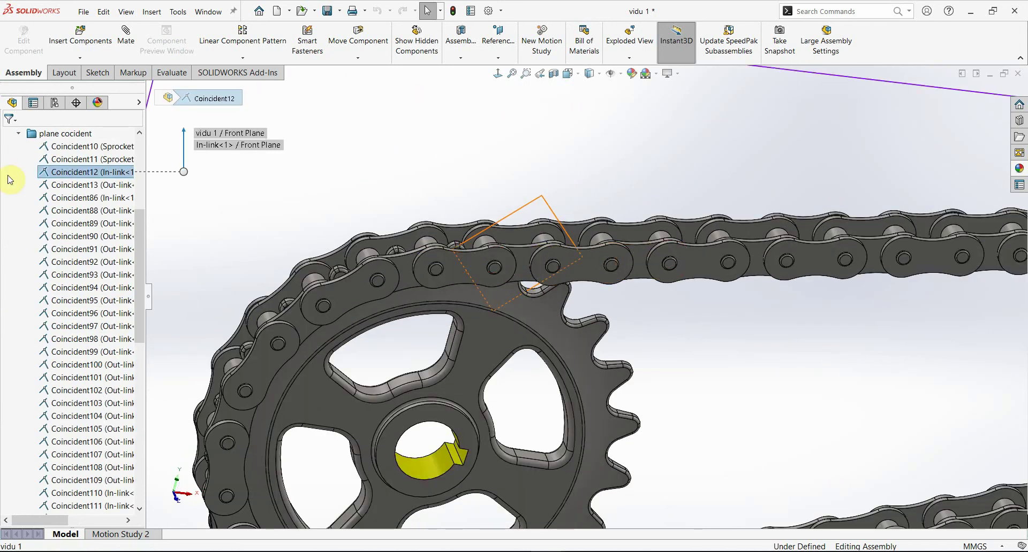
left_click(88, 249)
left_click(78, 289)
key("f")
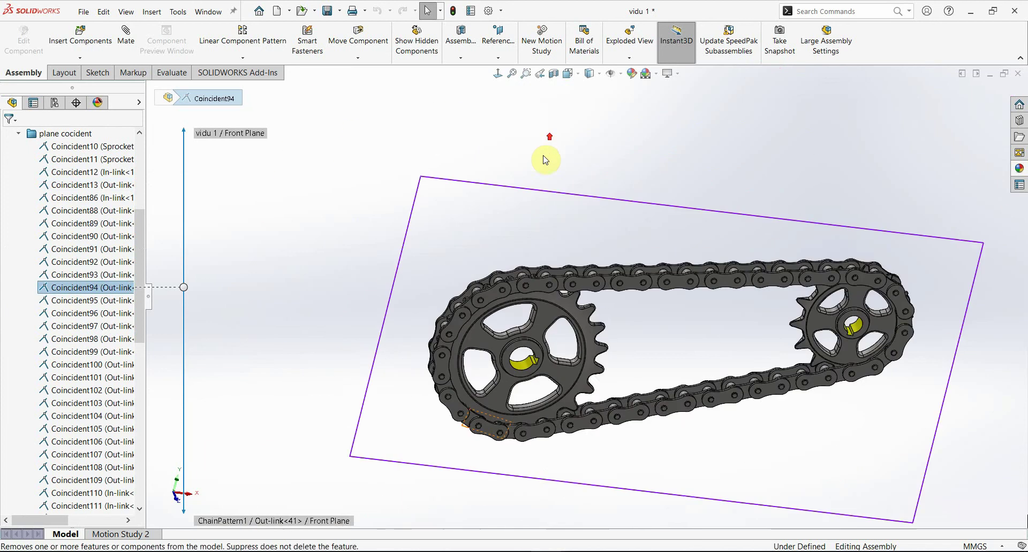
left_click(19, 135)
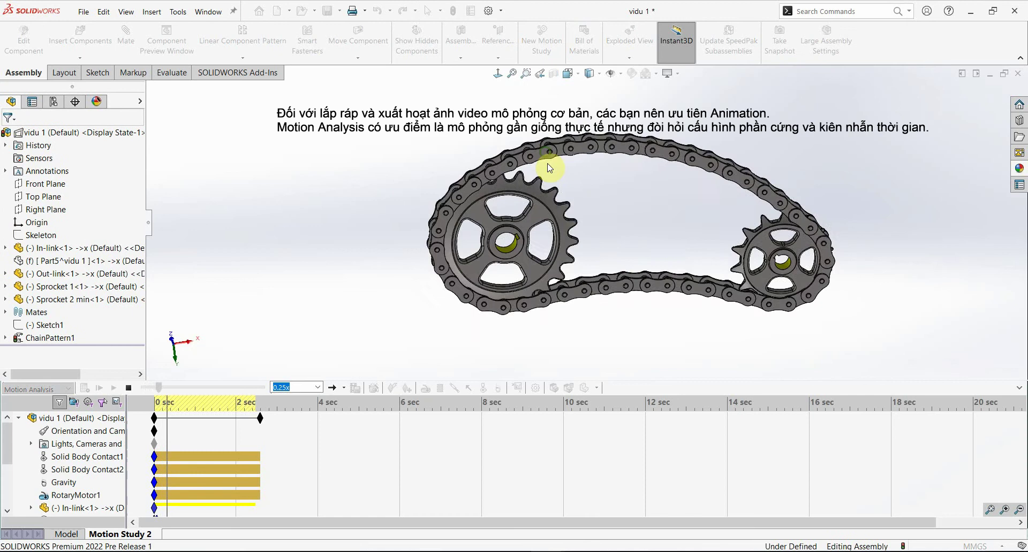
Orbit Assem1's chain drive into an isometric 3D view
mouse_move(548, 168)
middle_mouse_down()
mouse_move(550, 310)
mouse_move(408, 291)
mouse_move(266, 193)
mouse_move(285, 341)
middle_mouse_up()
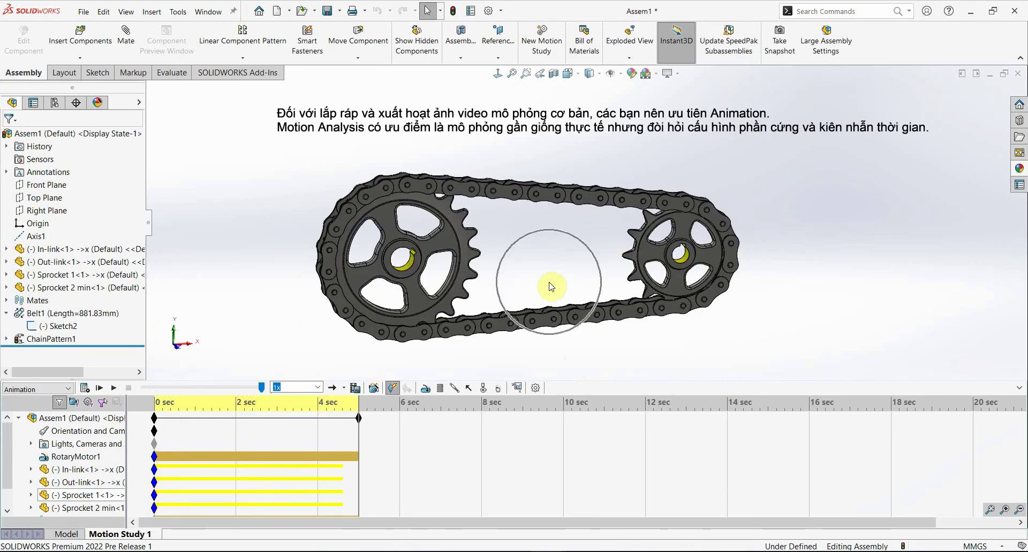
mouse_move(547, 288)
middle_mouse_down()
mouse_move(585, 298)
mouse_move(532, 322)
middle_mouse_up()
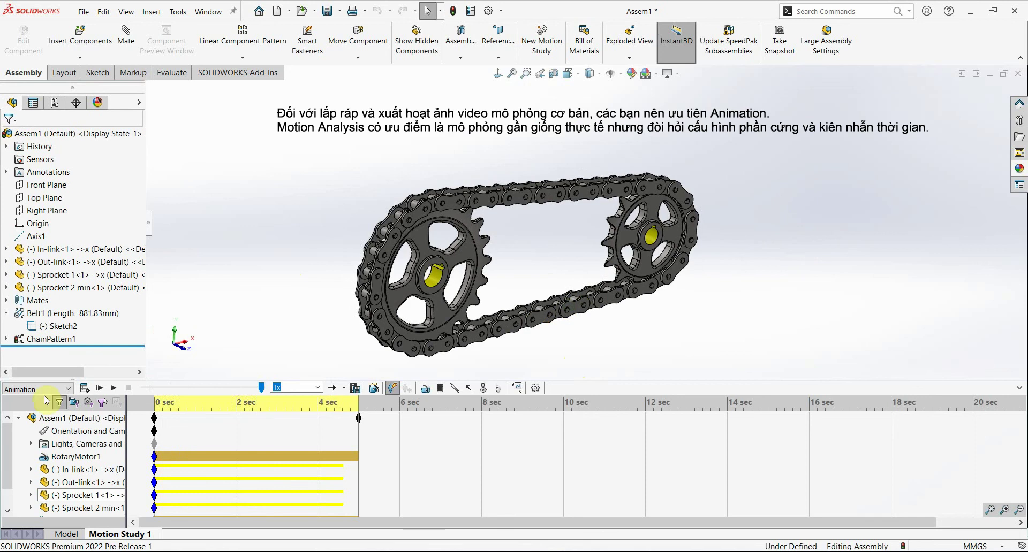